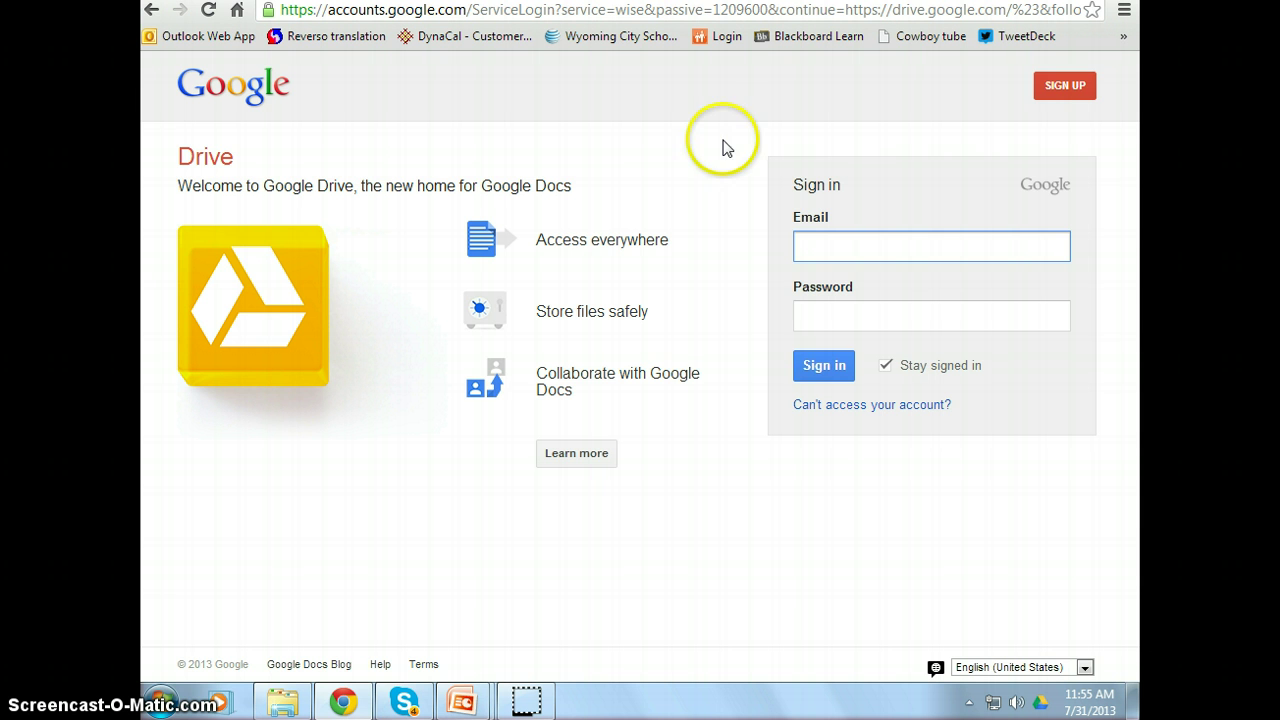
- Open the new Google Account sign-up form and step through the first name, last name and username fields
click(1067, 88)
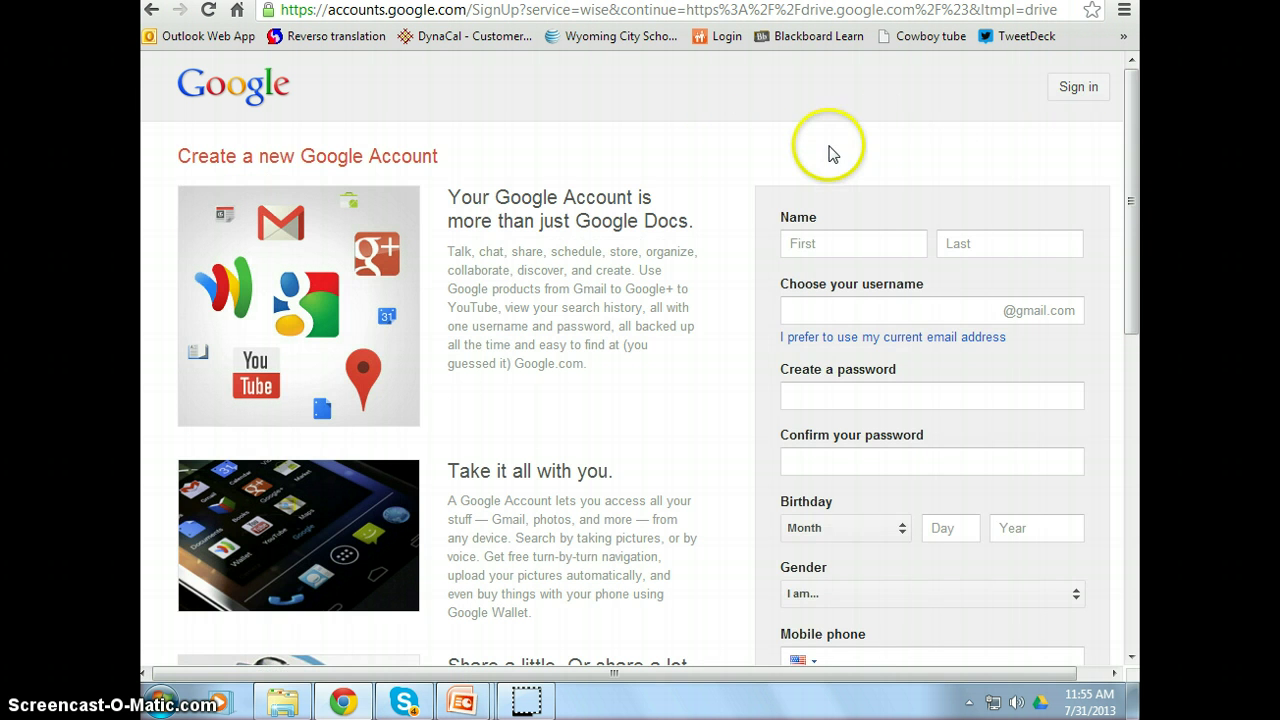
click(840, 242)
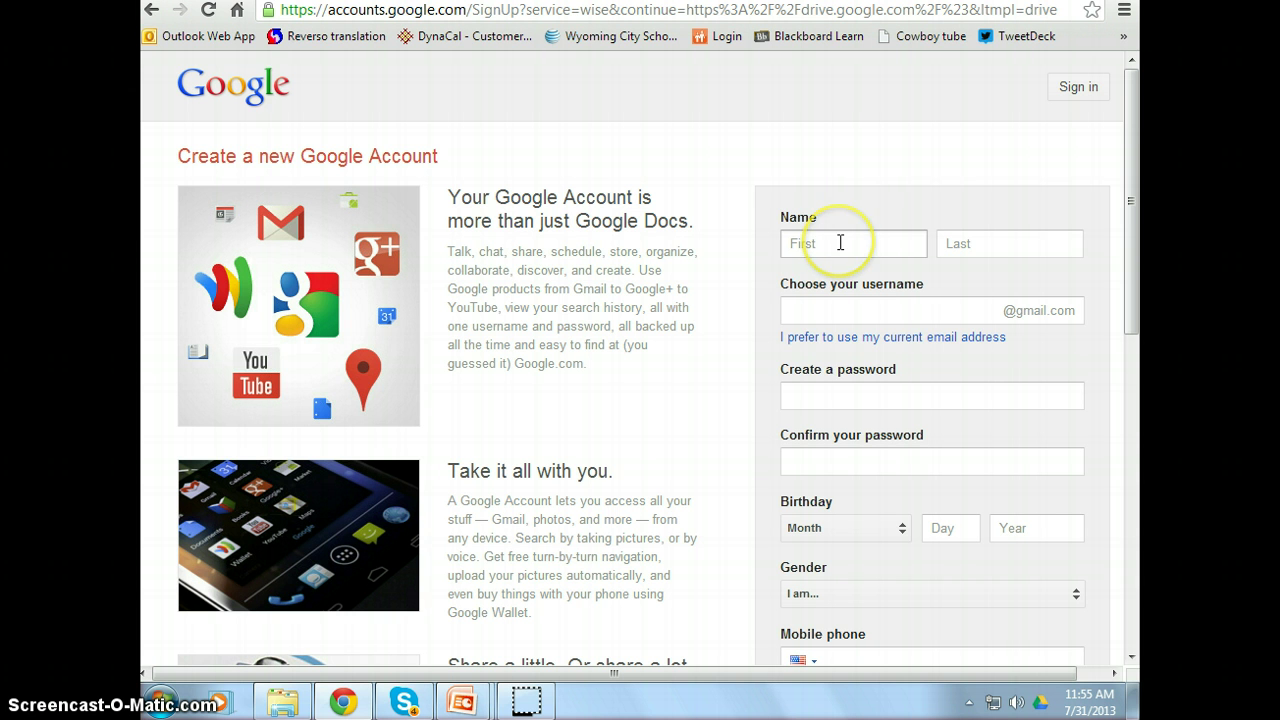
click(972, 245)
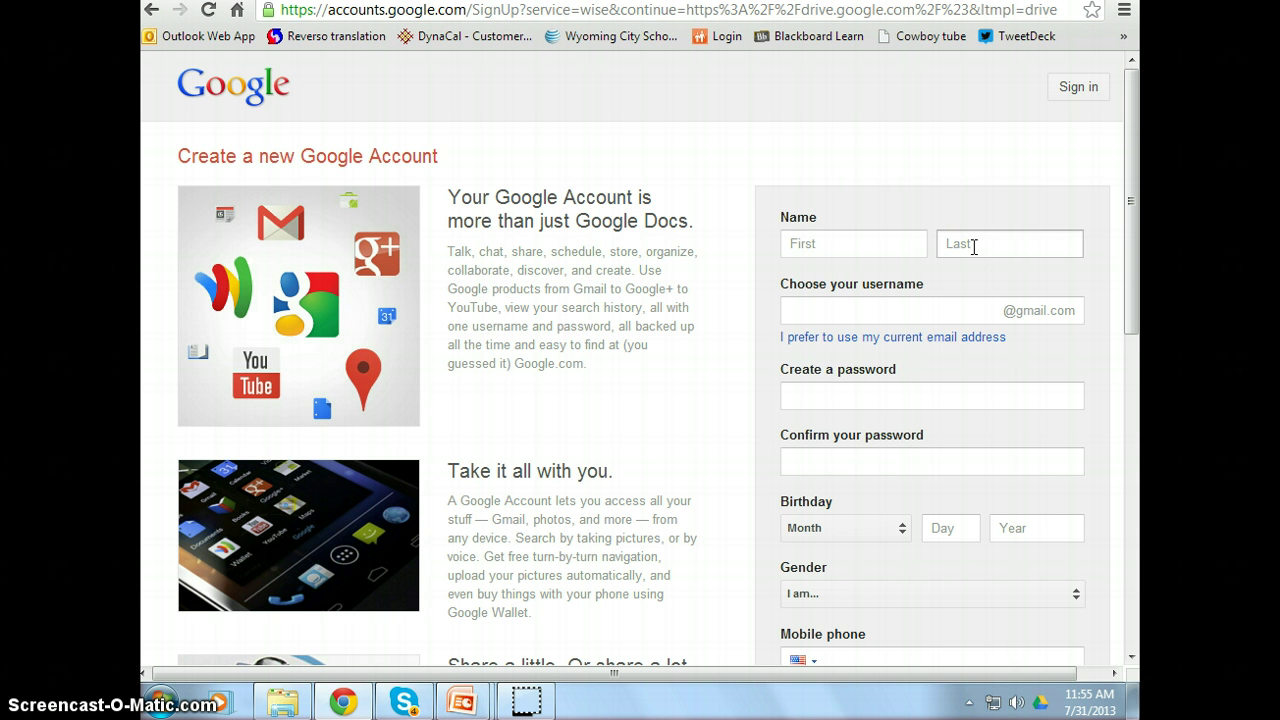
click(951, 311)
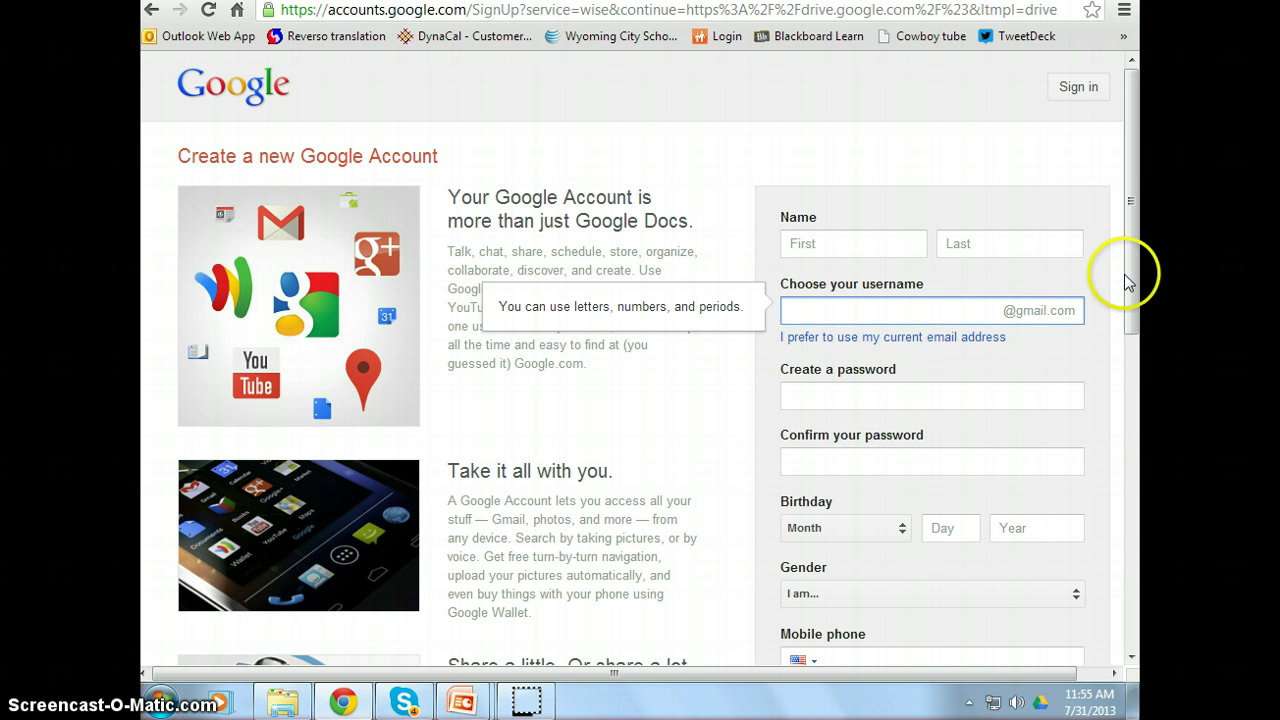
drag(1130, 283, 1129, 434)
- Move between the current email and mobile phone fields, and scroll the form to Next step and back
click(878, 402)
click(912, 219)
click(906, 277)
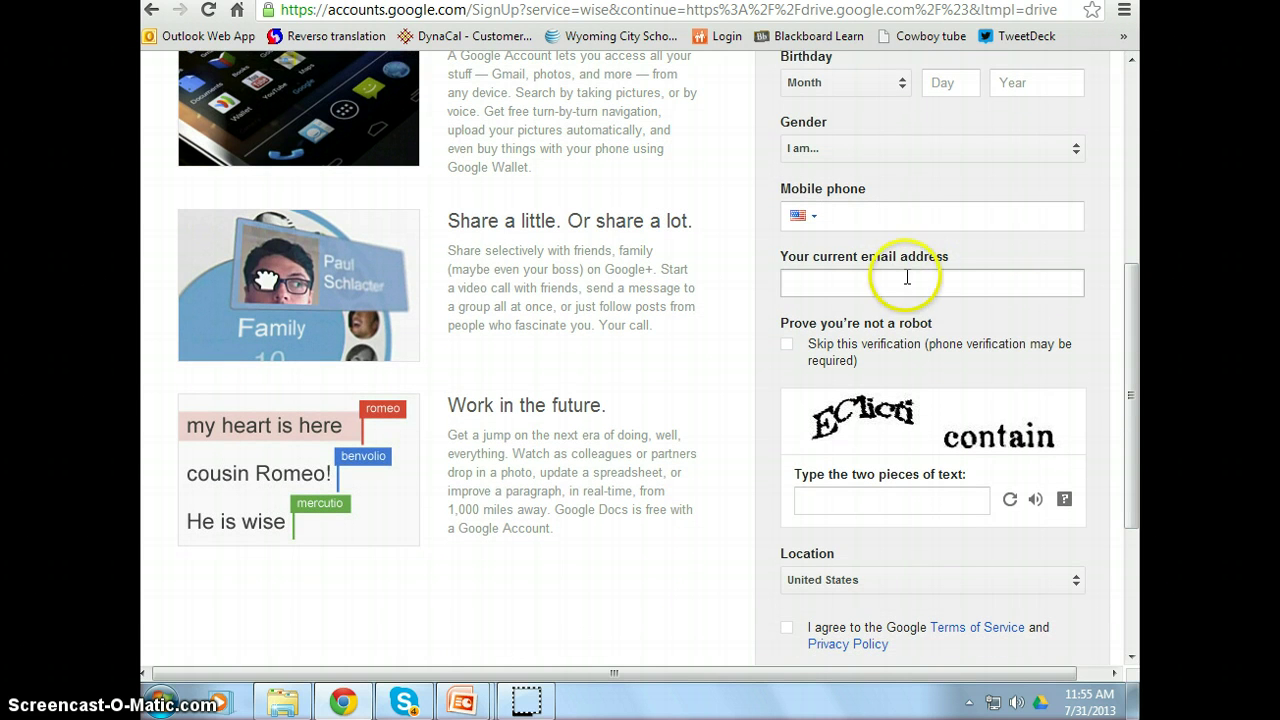
drag(1137, 349, 1133, 373)
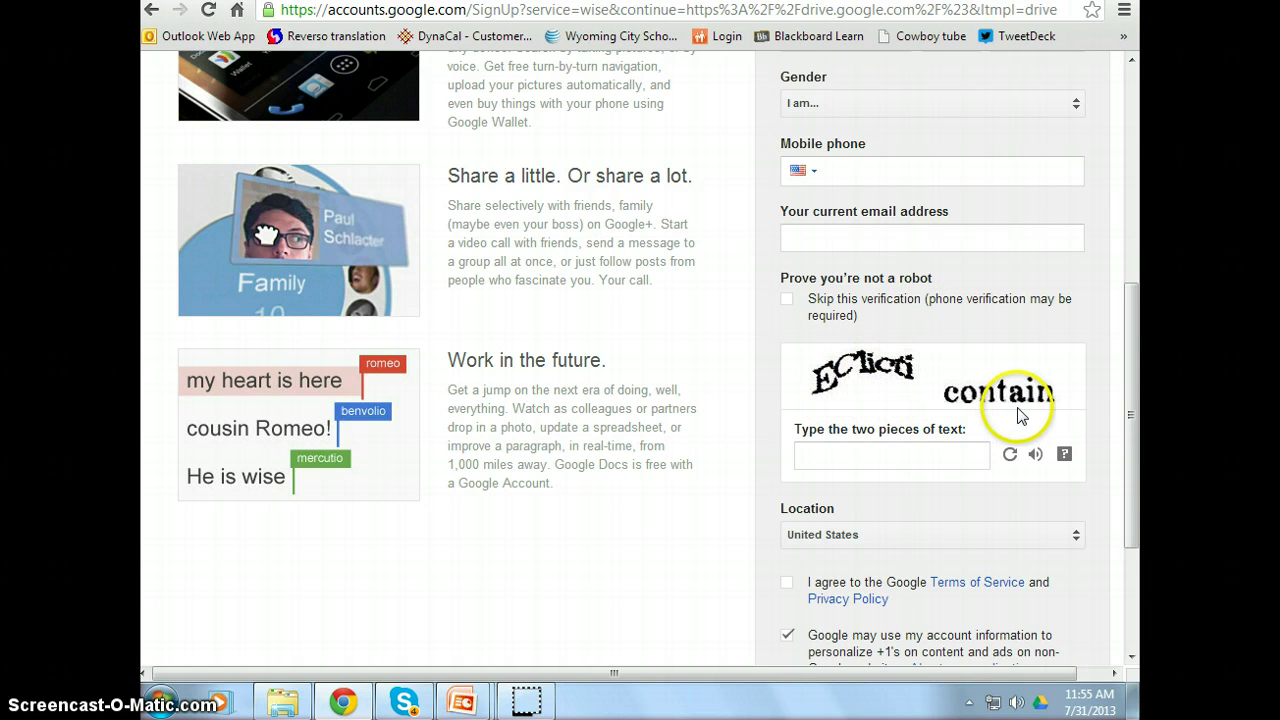
drag(1134, 391, 1120, 500)
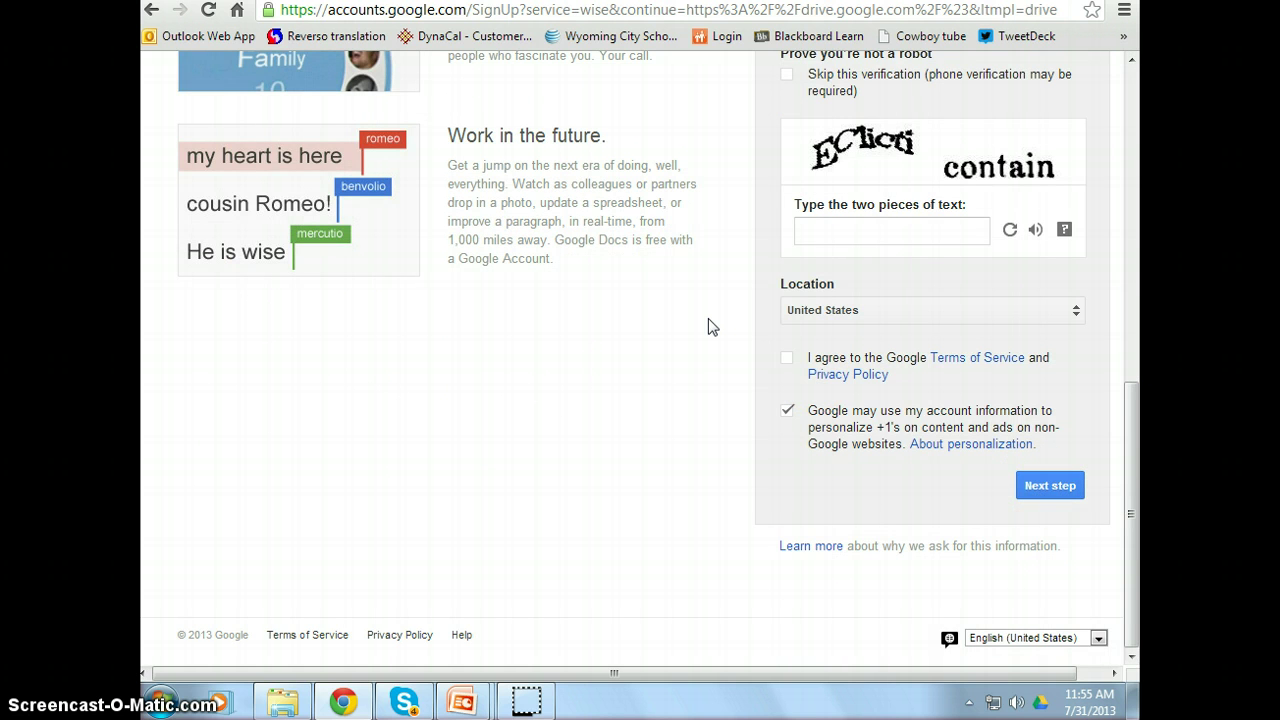
scroll(708, 327, up, 3)
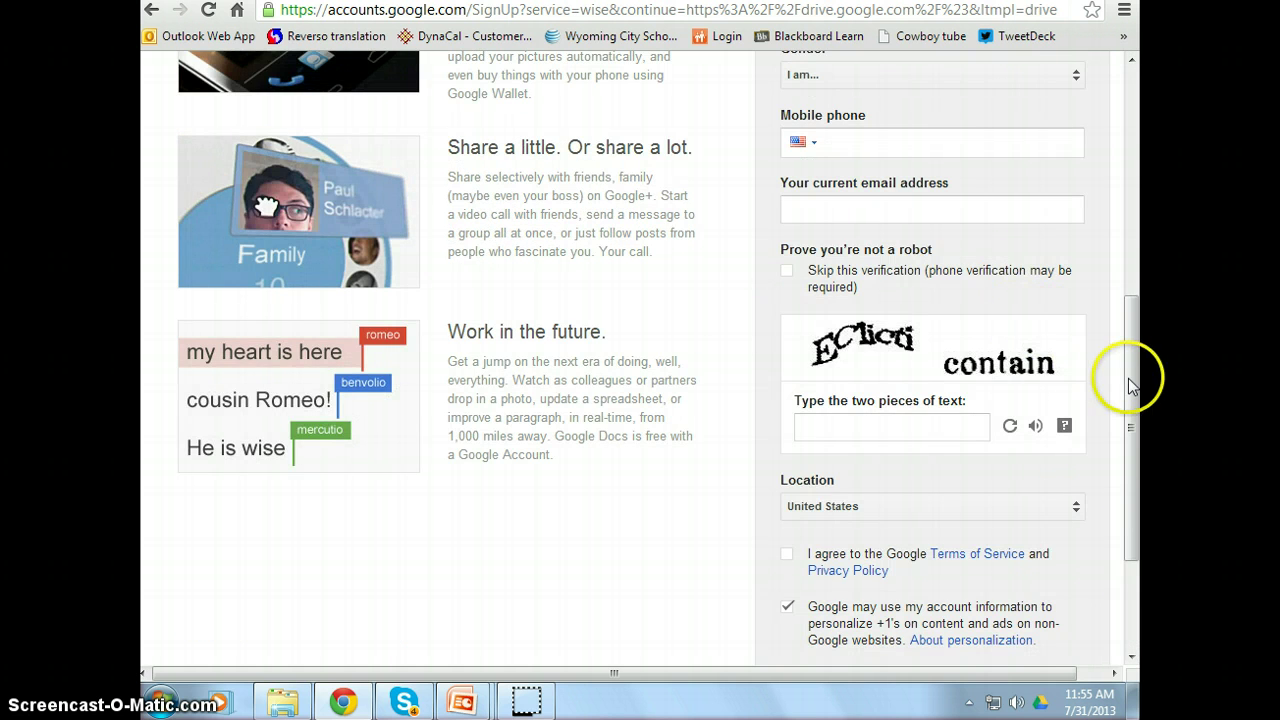
drag(1131, 377, 1128, 114)
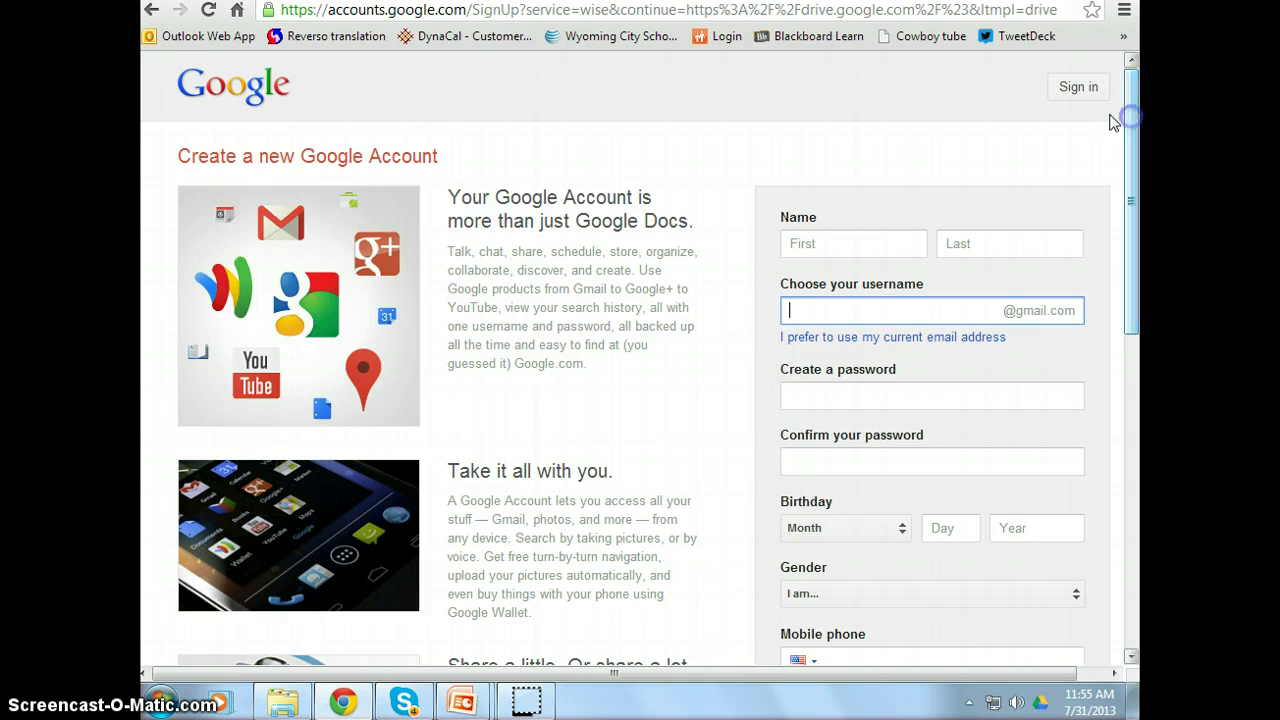
- Return to the PowerPoint slide show and advance to the 'Step 2: Download Google Drive' slide
click(483, 705)
click(594, 630)
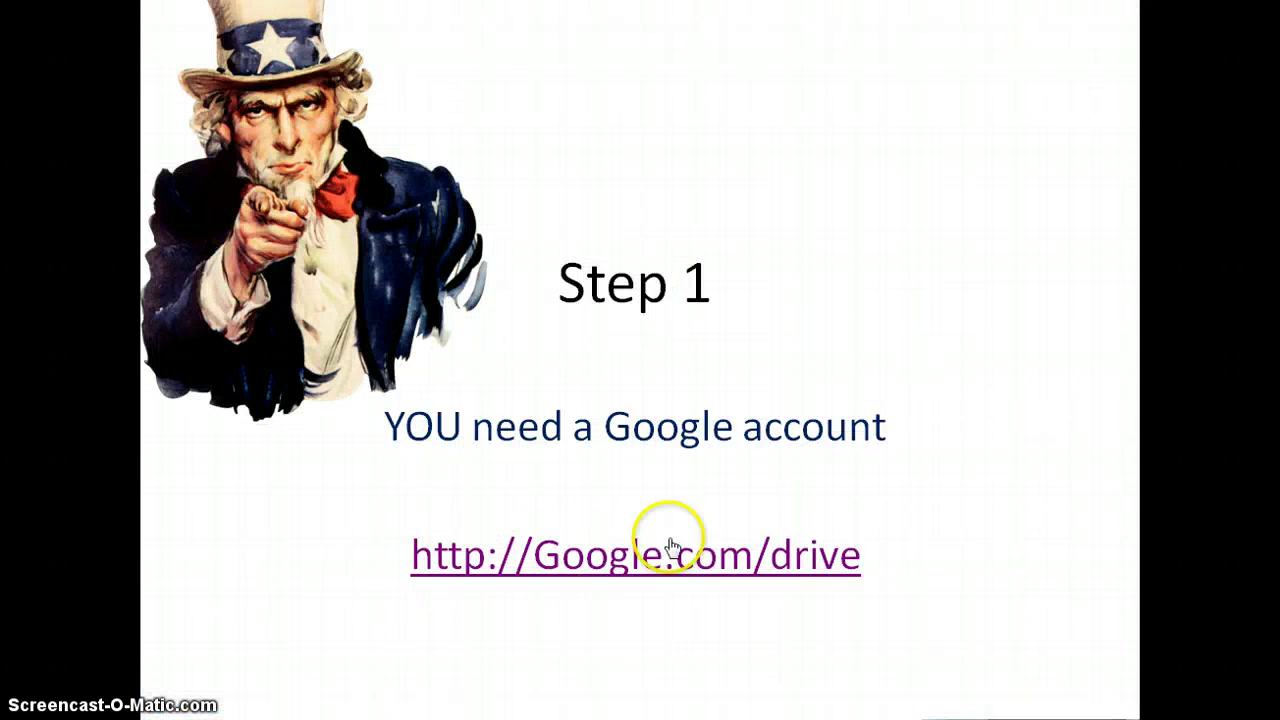
click(921, 383)
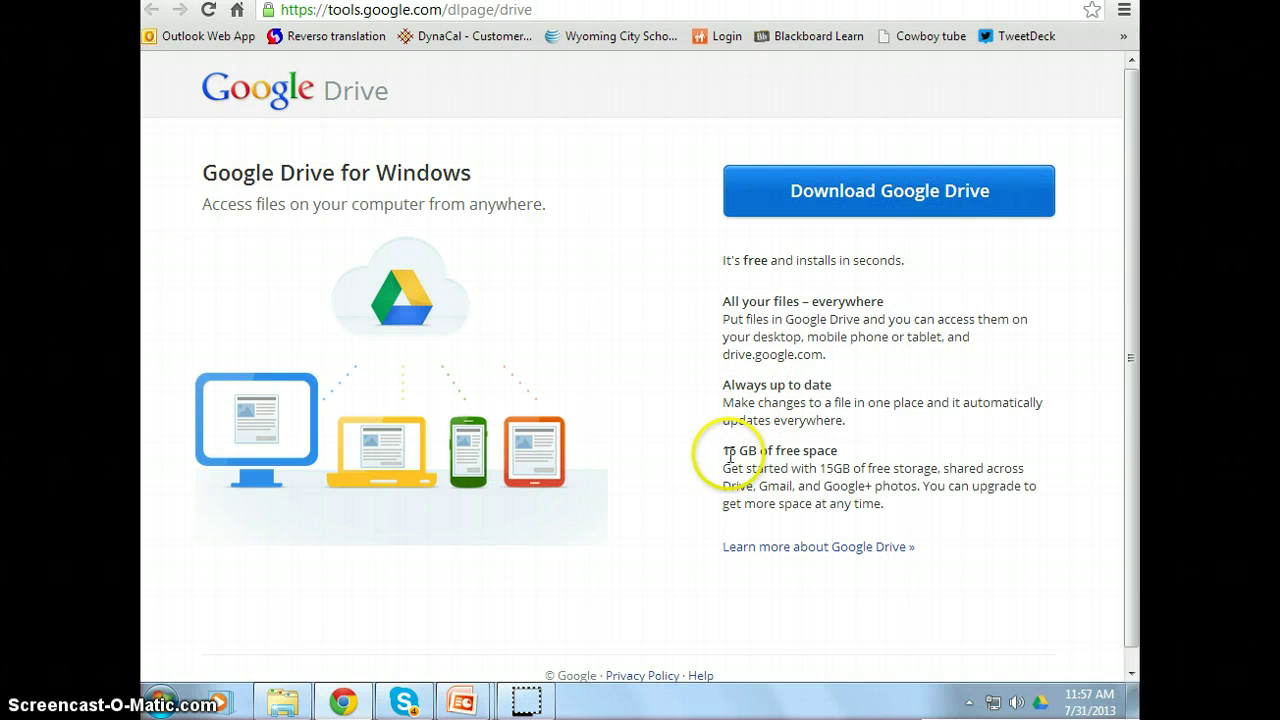
- Highlight '15 GB of free space', then show the local Google Drive folder in Windows Explorer
drag(723, 453, 840, 452)
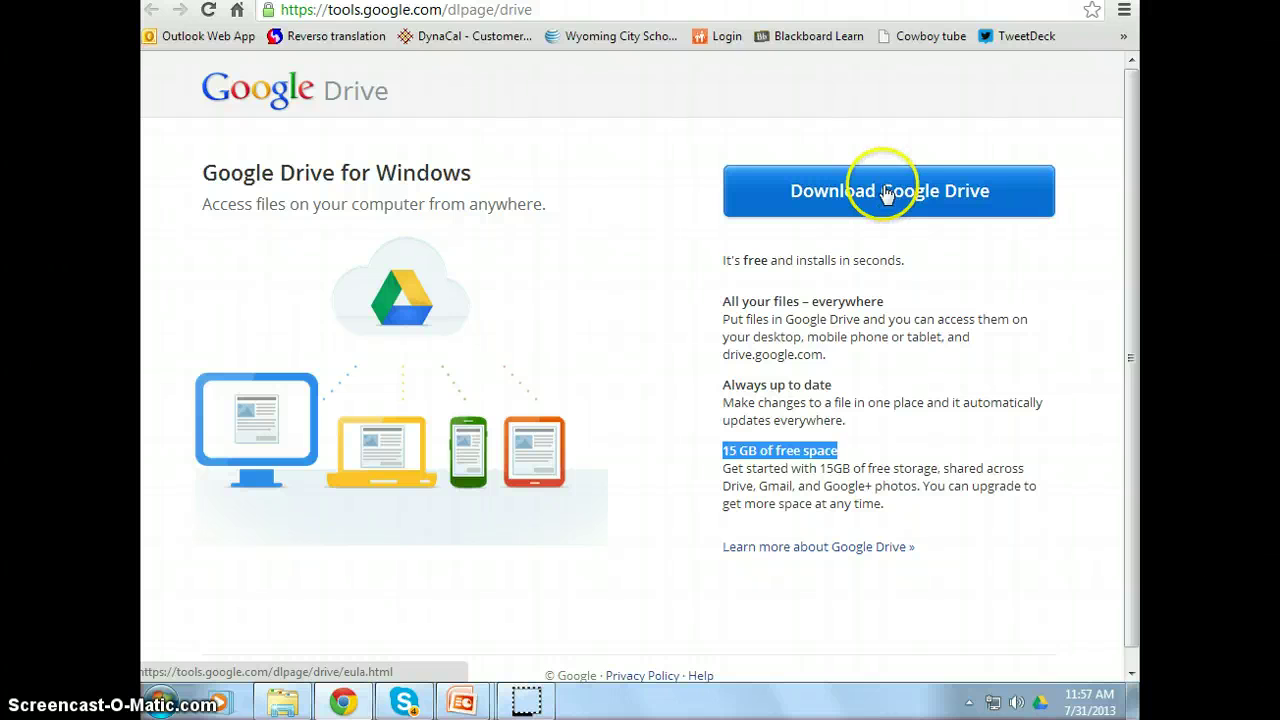
click(300, 706)
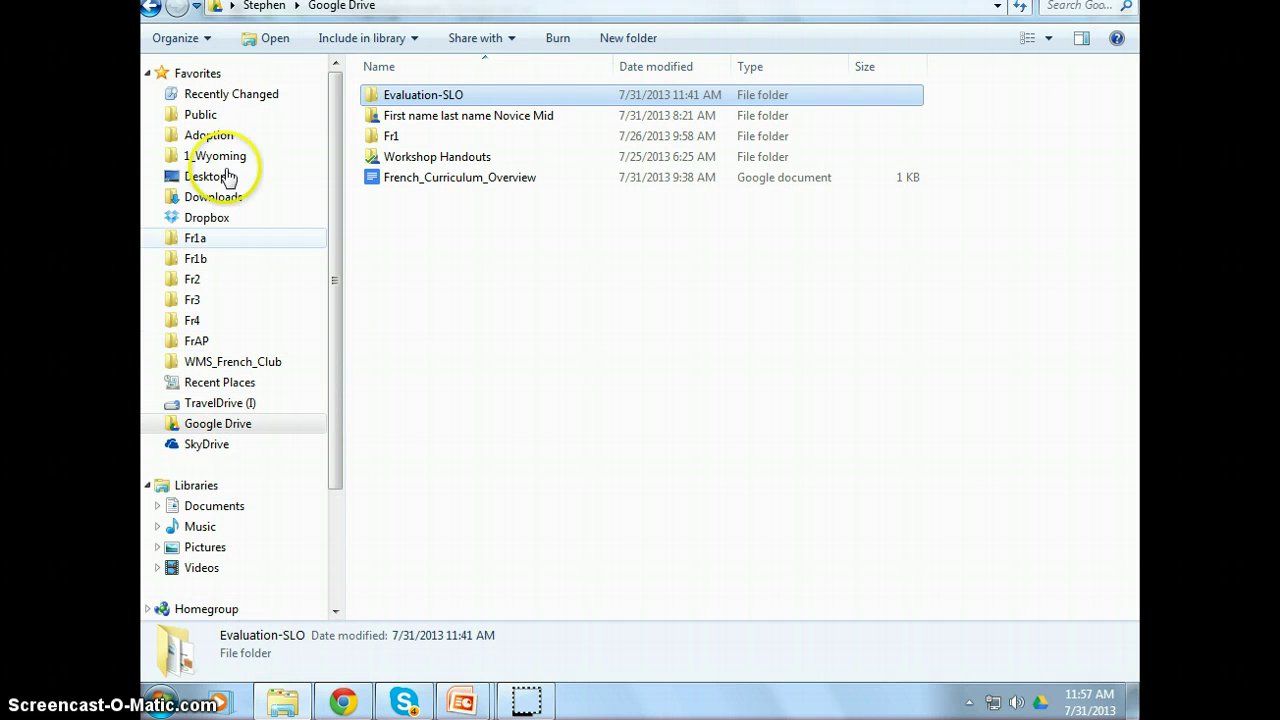
click(196, 430)
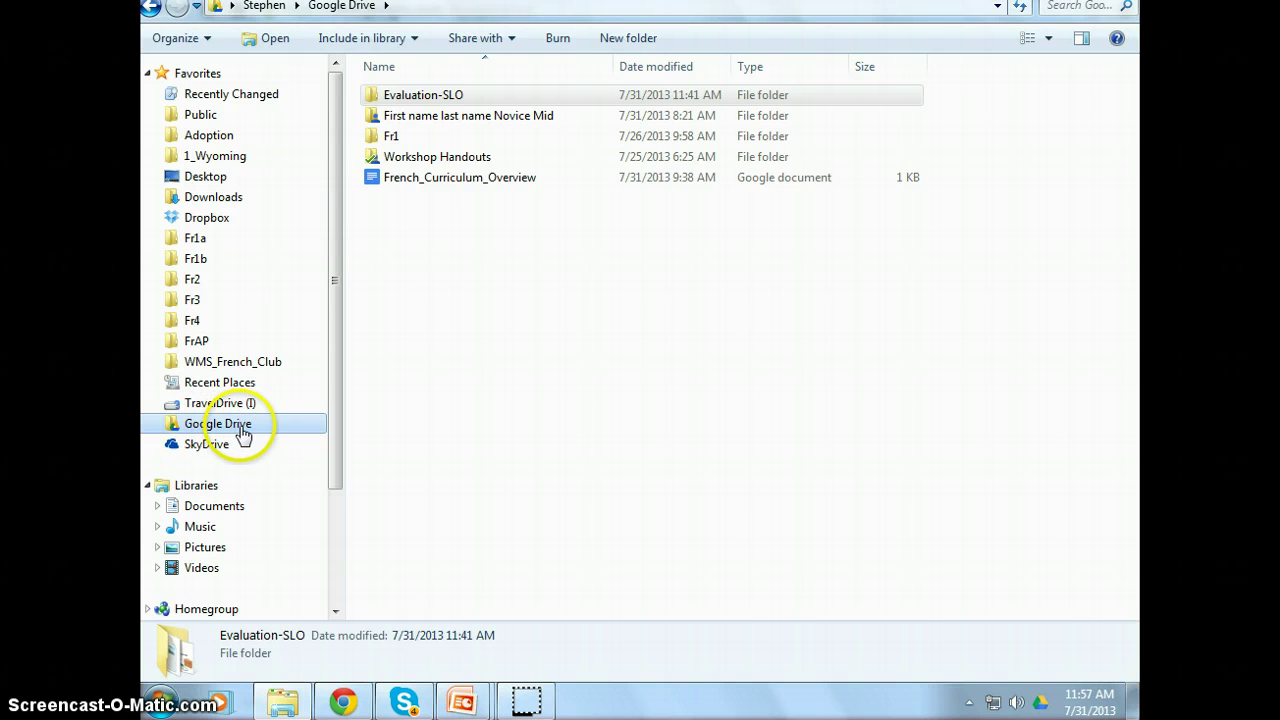
click(412, 96)
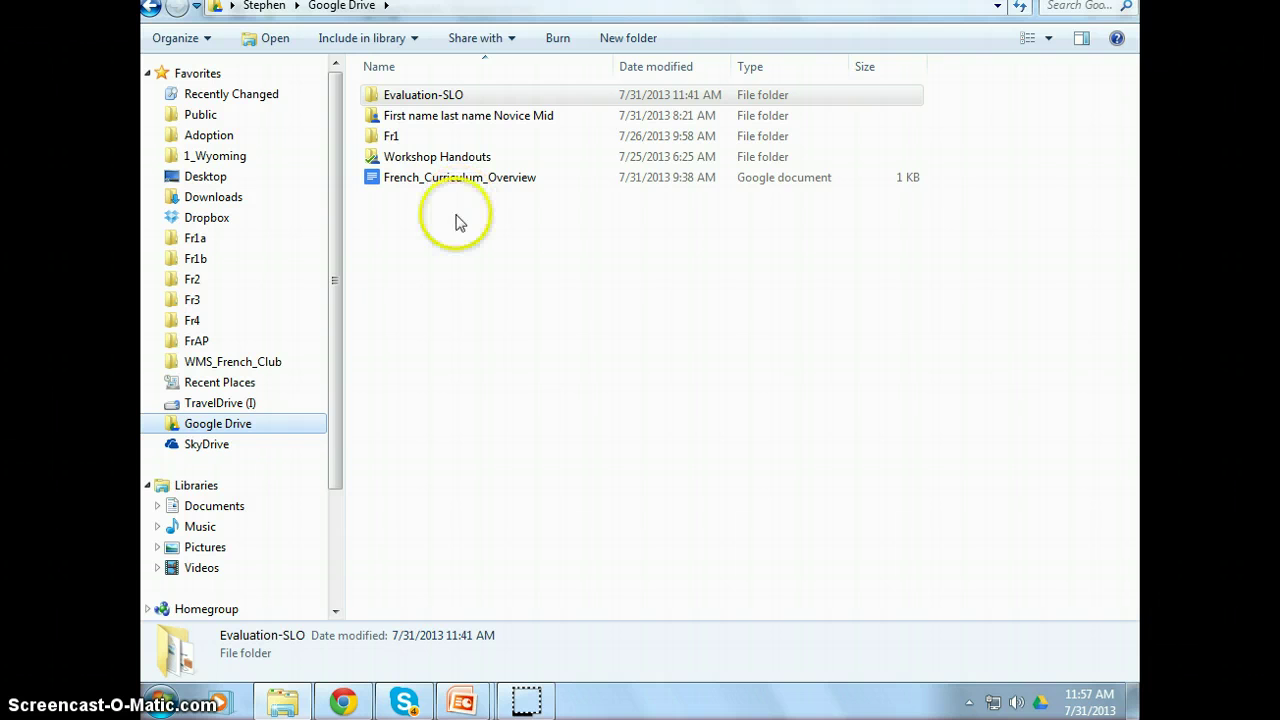
click(343, 703)
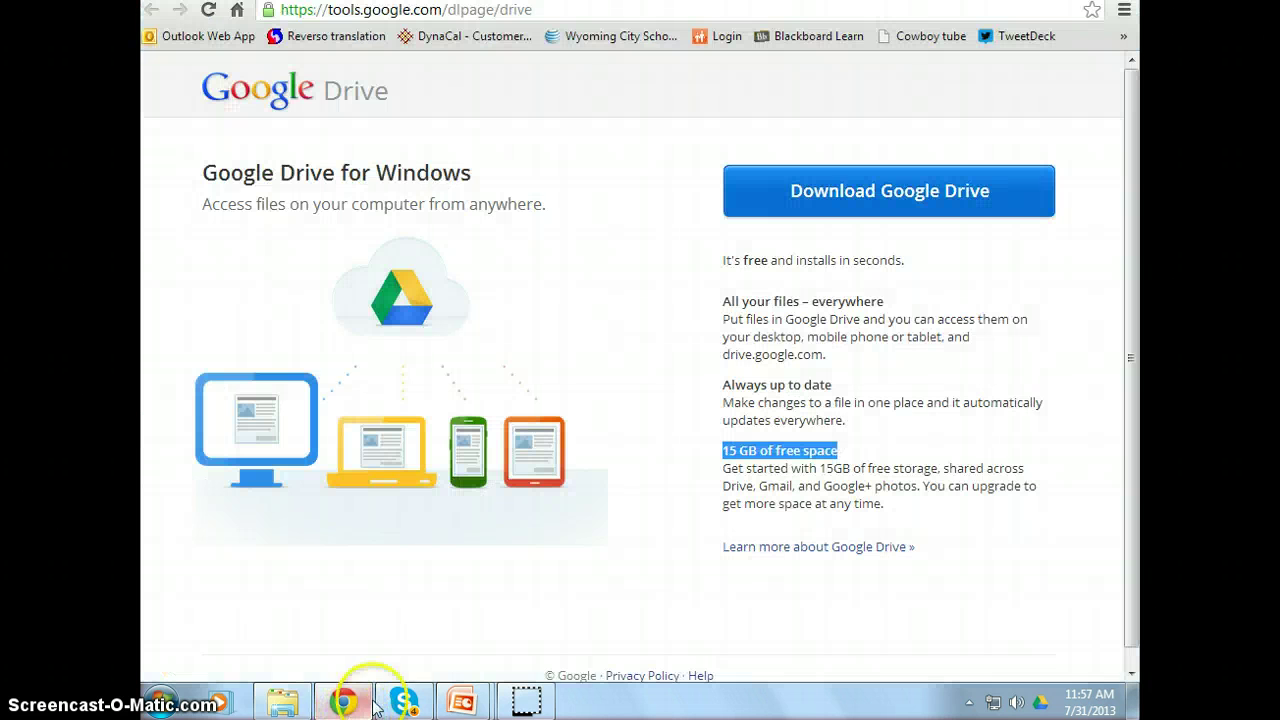
mouse_move(460, 700)
click(520, 616)
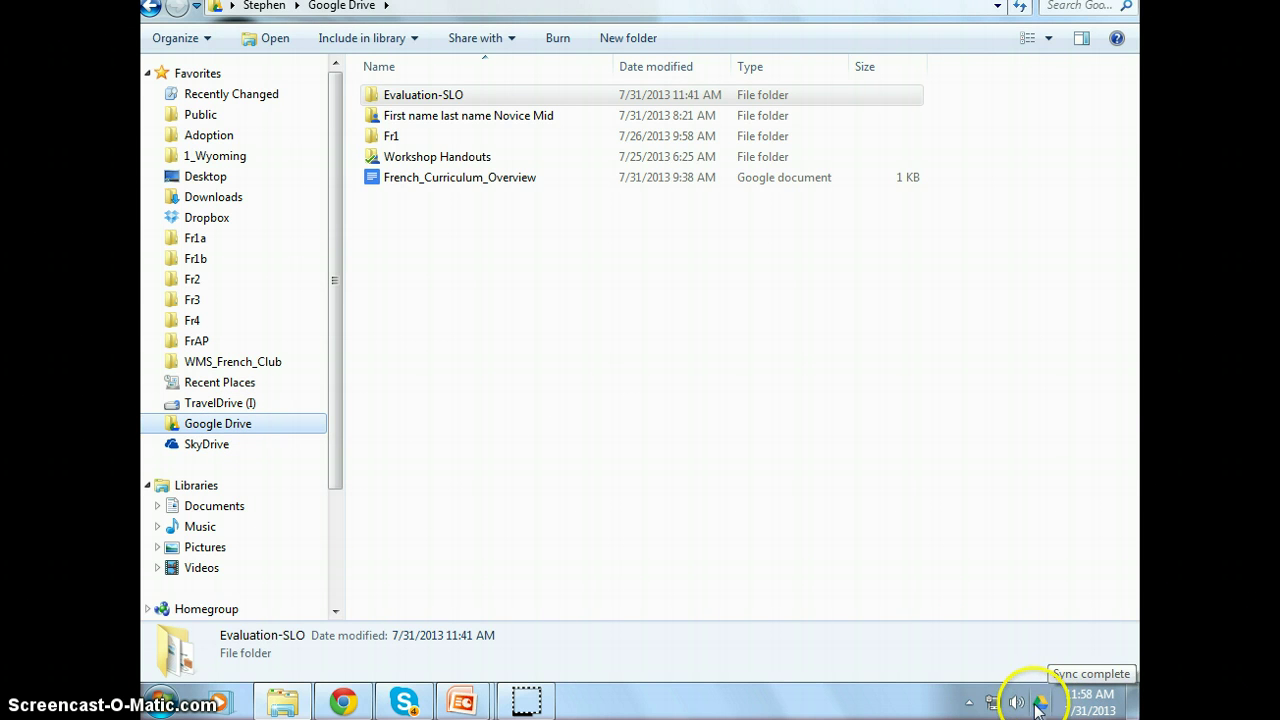
click(1044, 704)
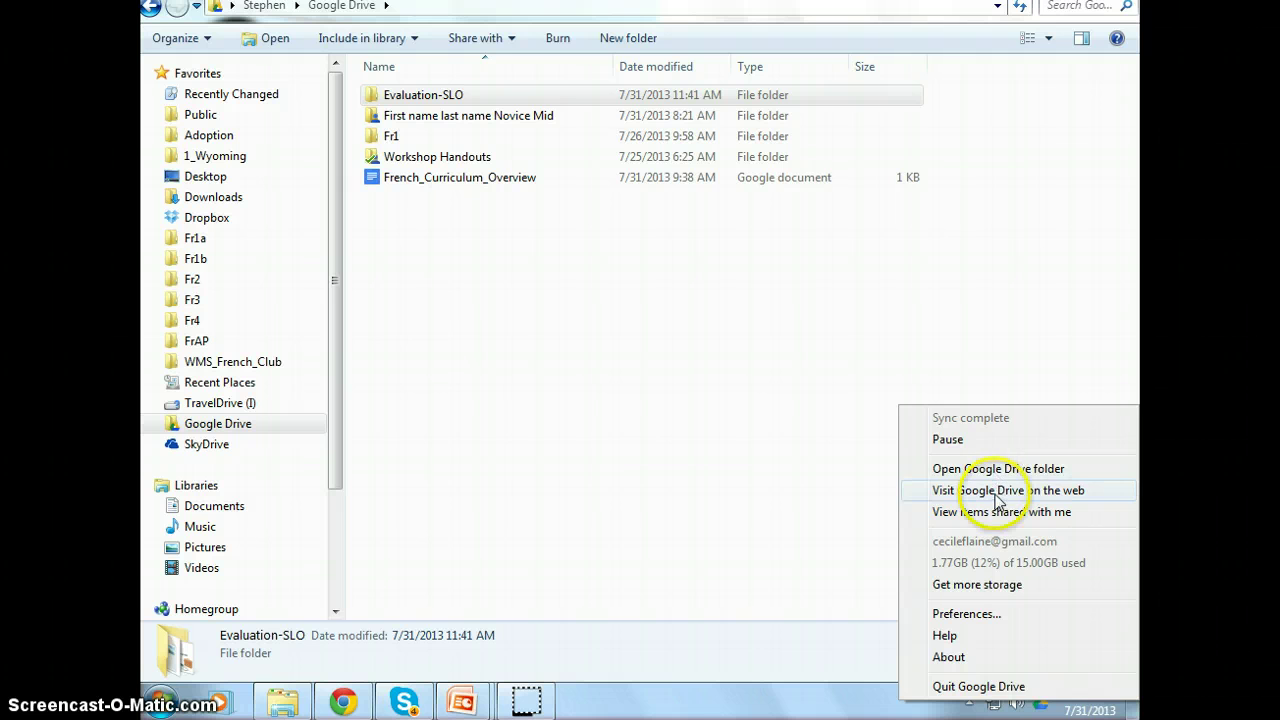
click(998, 491)
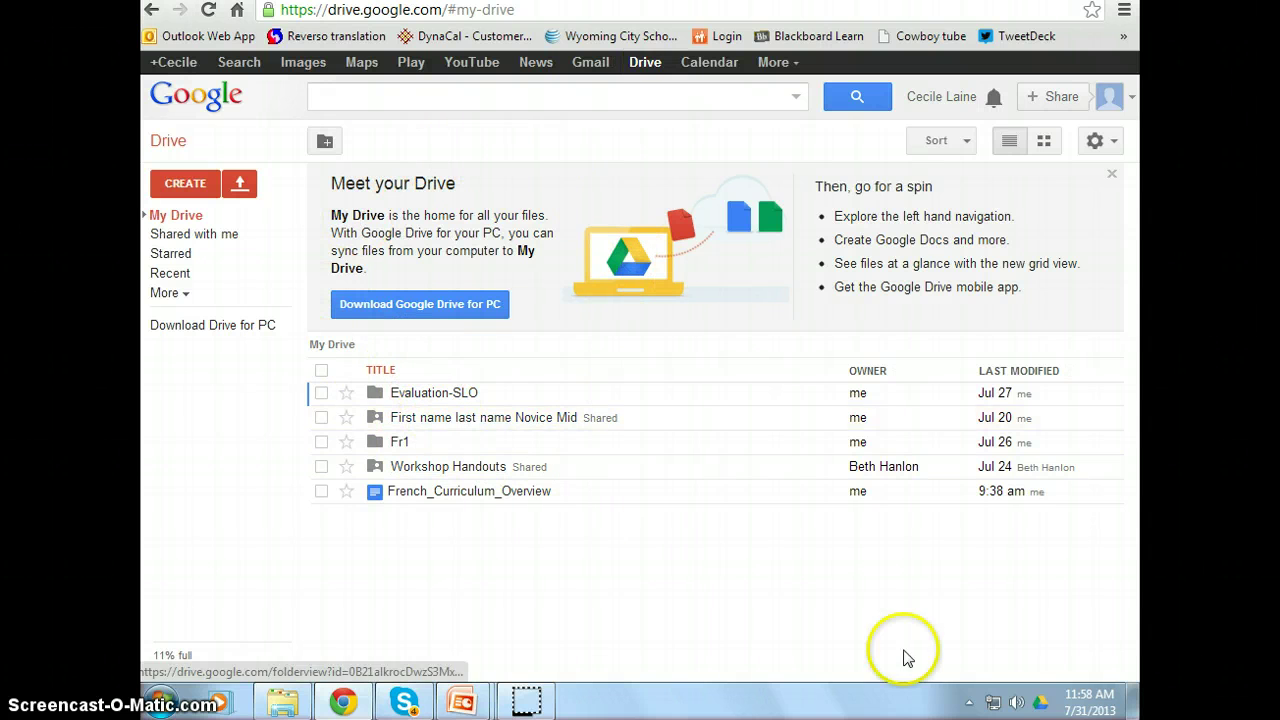
click(283, 700)
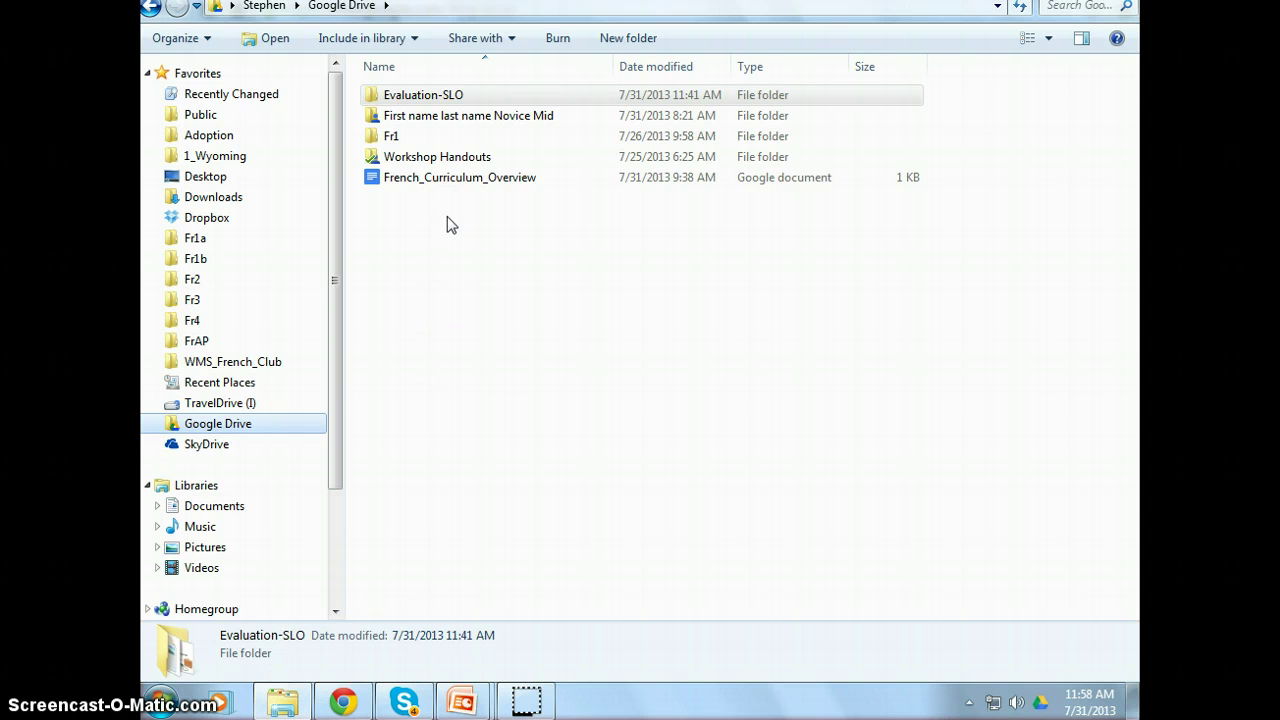
- Open the First name last name Novice Mid folder, point out its sample folders, and launch 'Level 1 I cans'
click(449, 118)
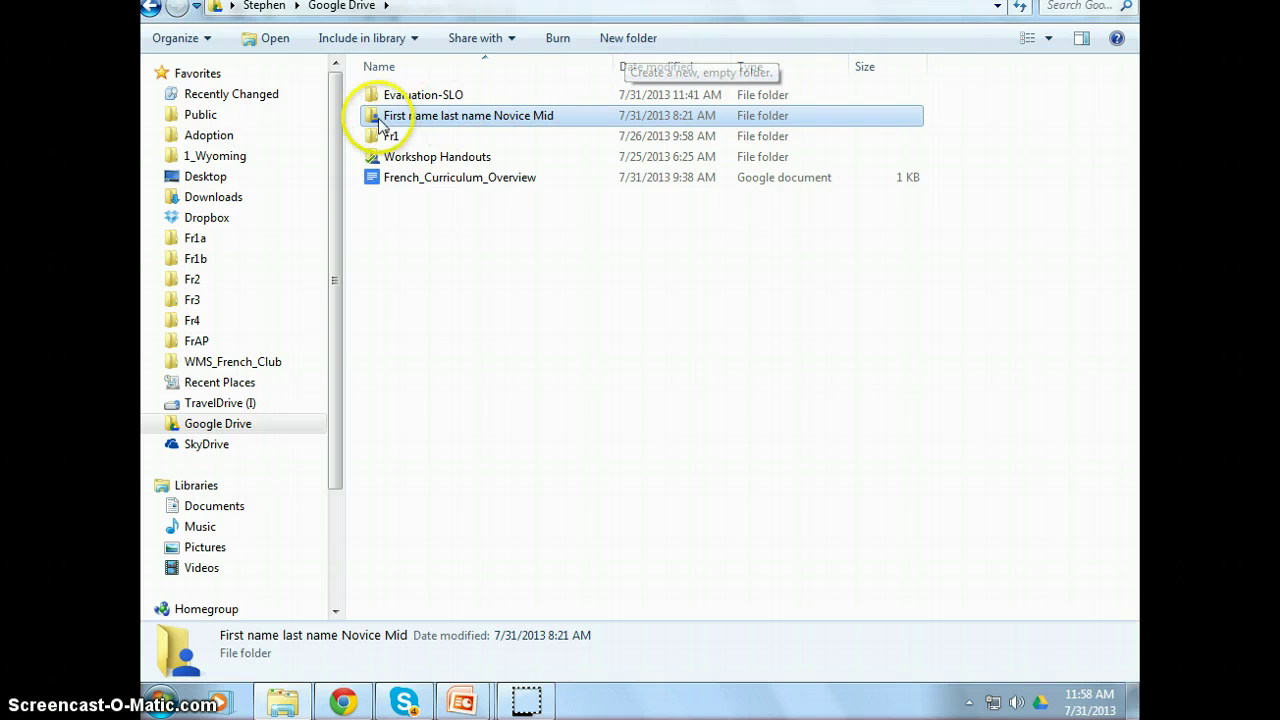
mouse_move(426, 128)
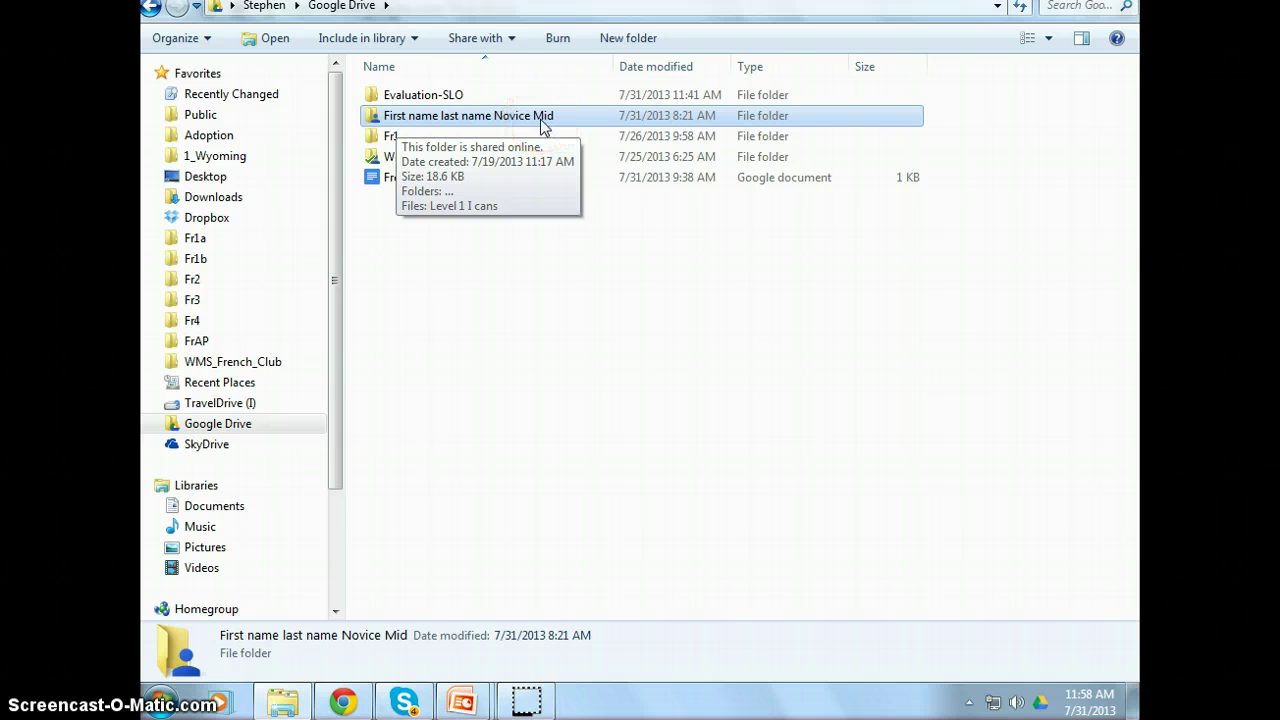
double_click(540, 119)
click(498, 98)
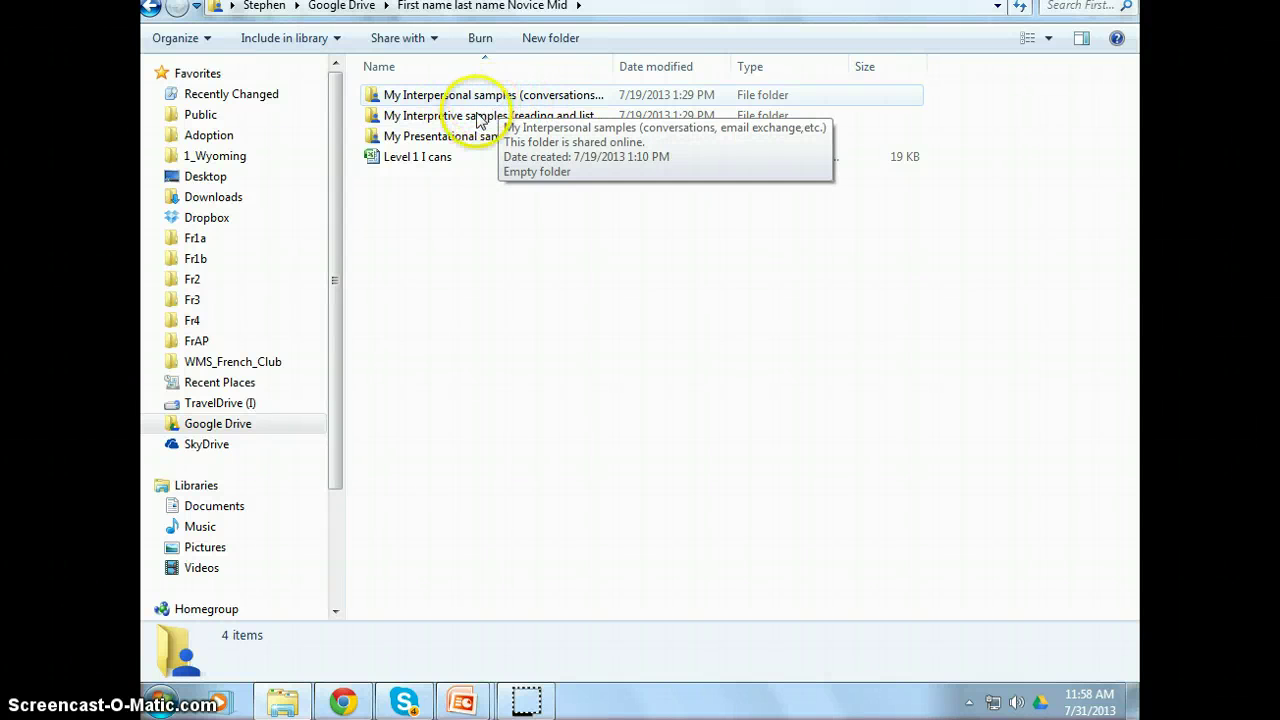
click(475, 140)
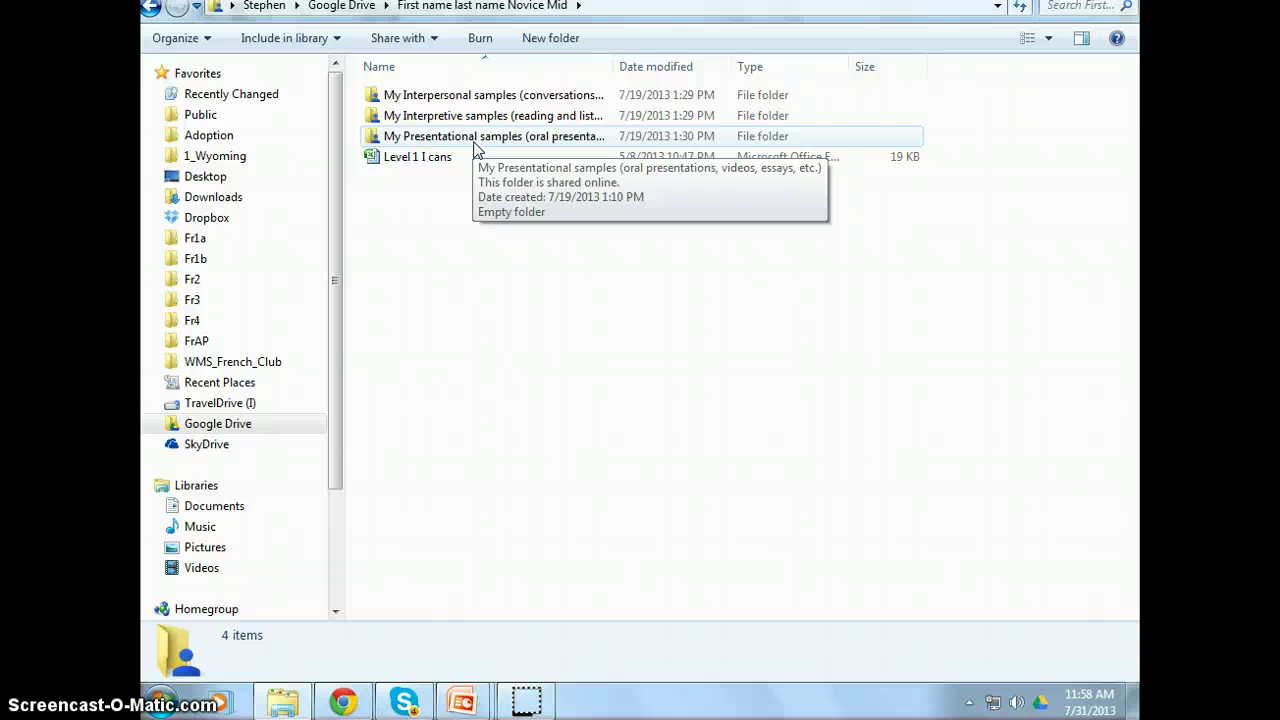
click(440, 160)
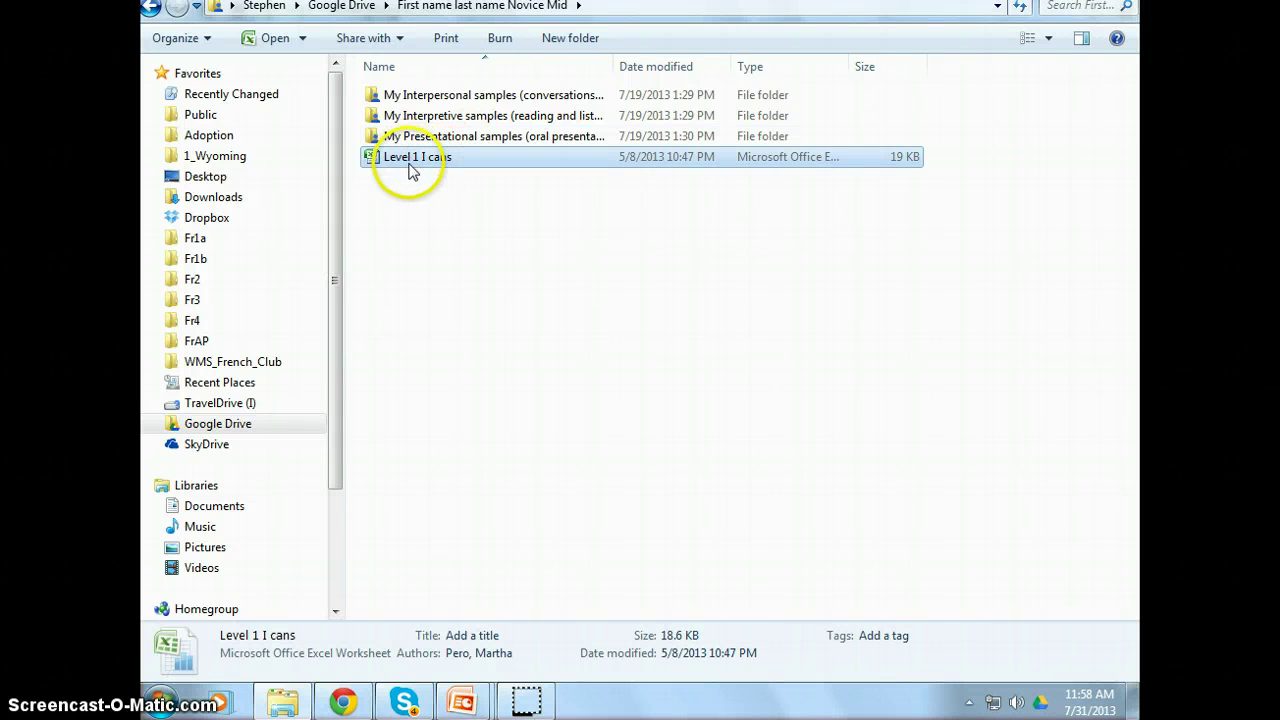
double_click(438, 166)
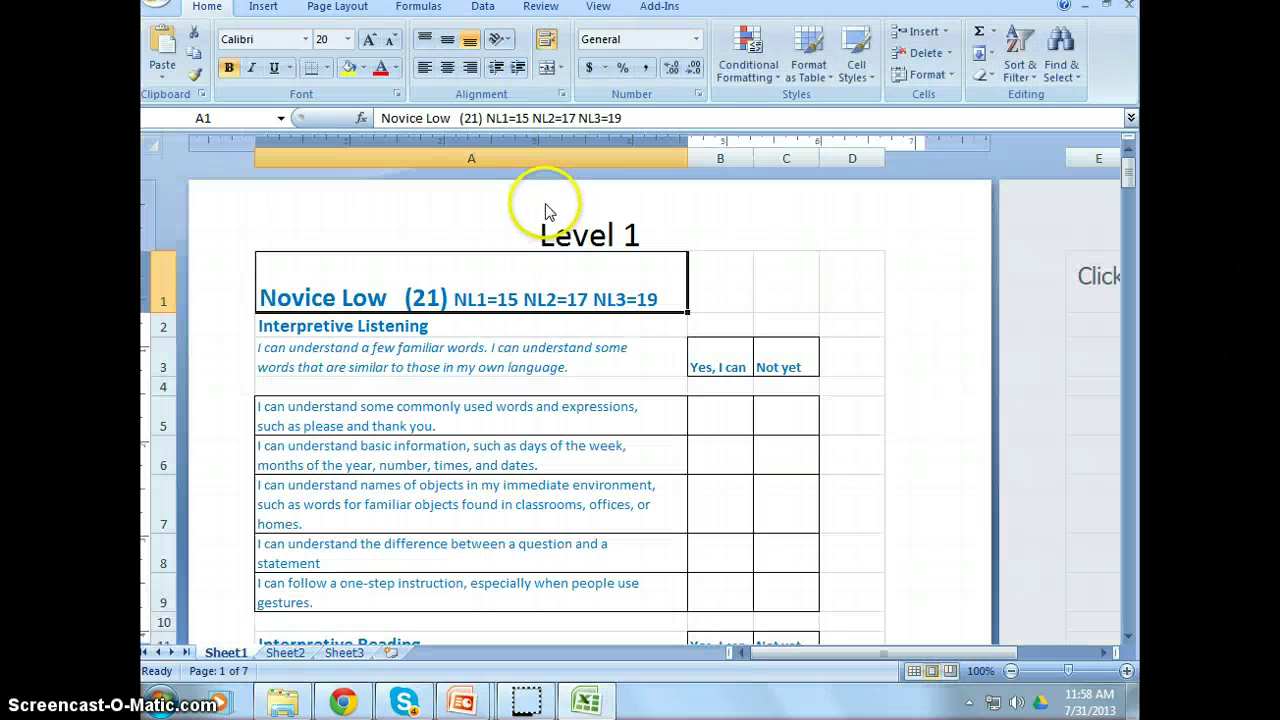
- Scroll through the Level 1 I can checklist on Sheet1, then minimize Excel
click(854, 354)
scroll(855, 355, down, 3)
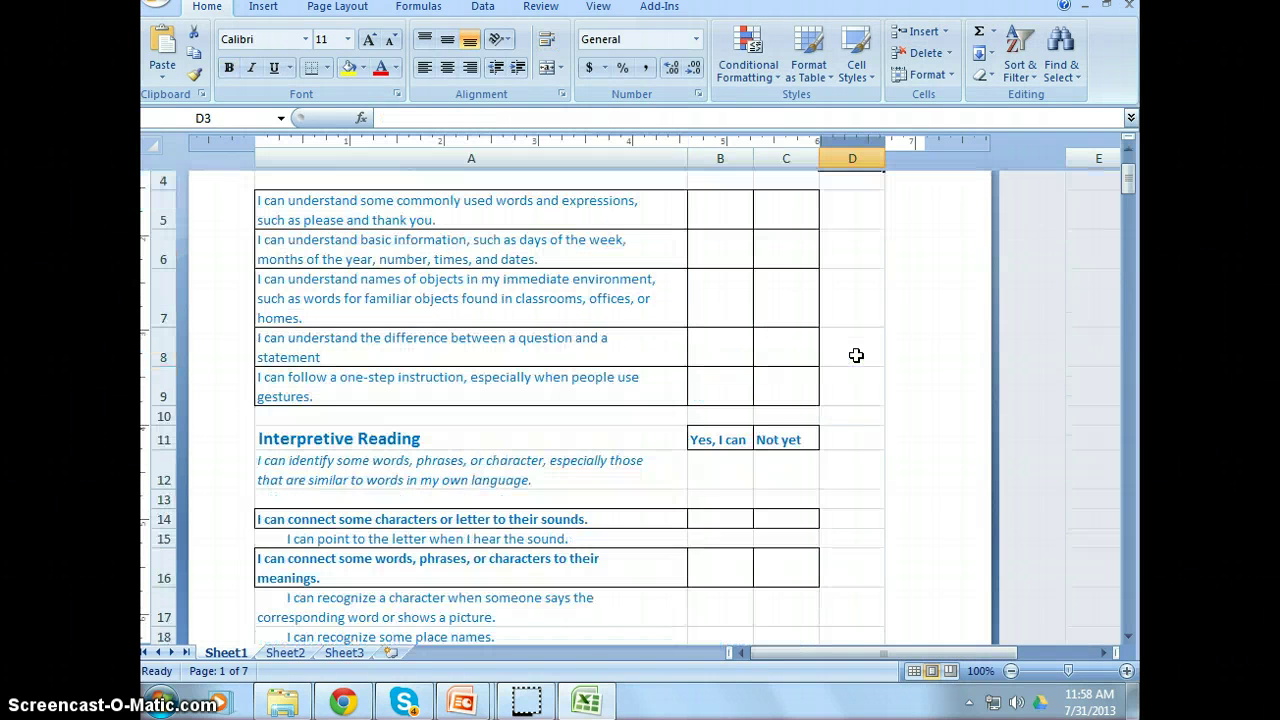
scroll(856, 355, down, 7)
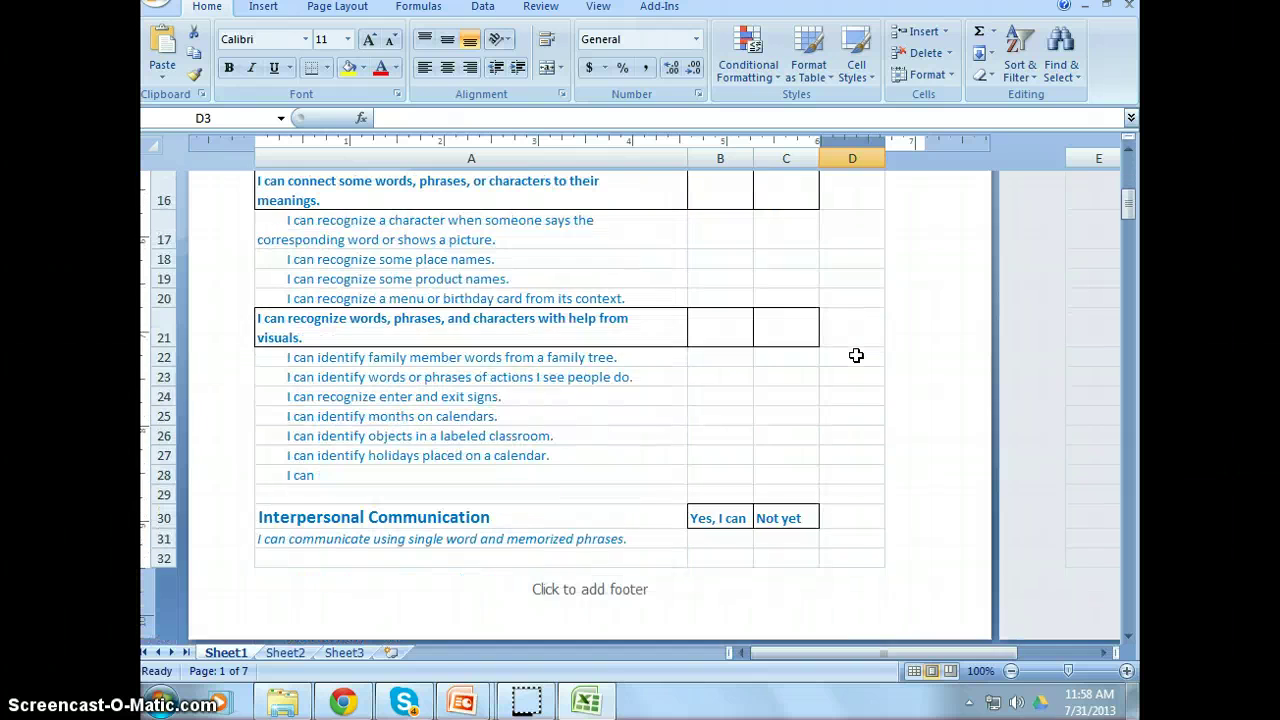
scroll(857, 362, up, 9)
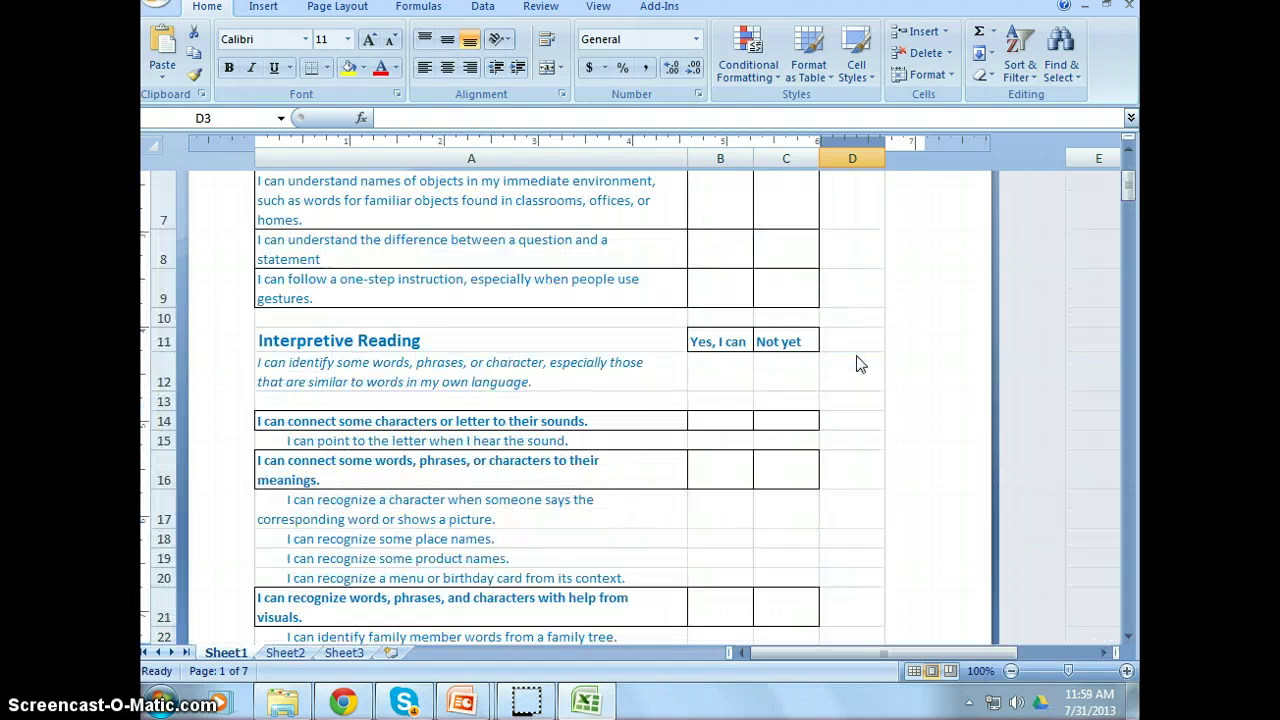
click(921, 114)
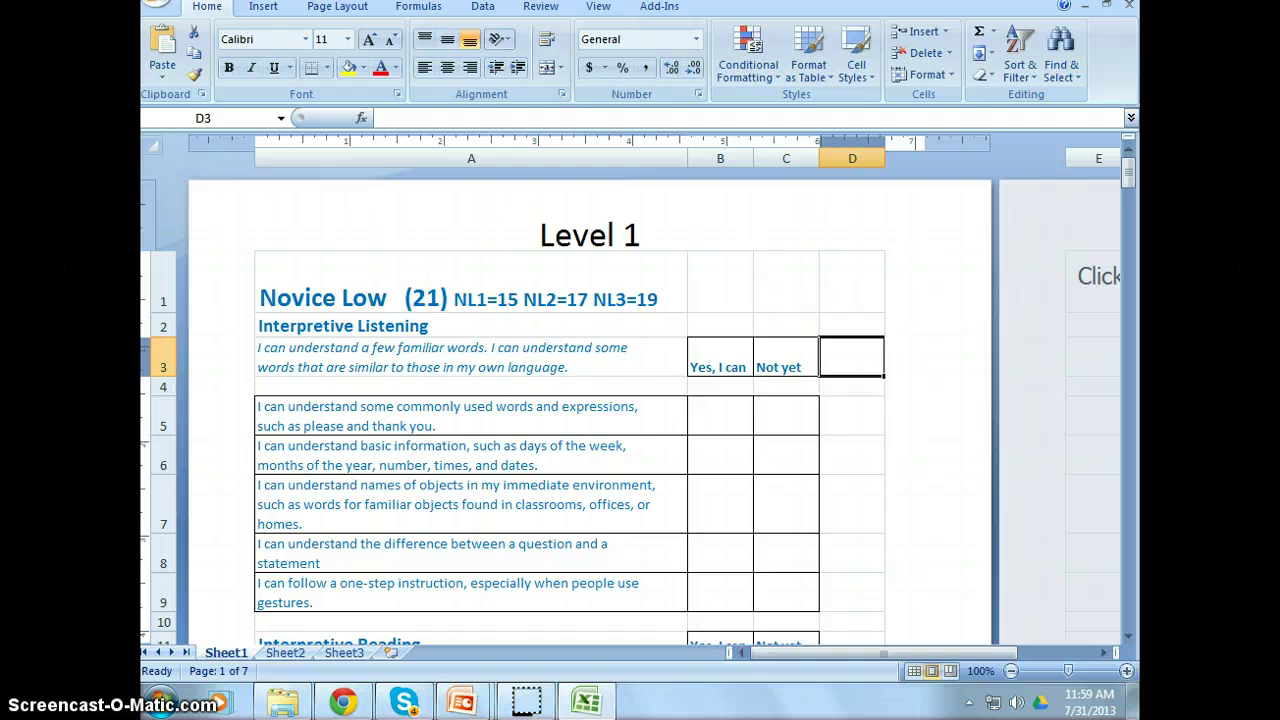
click(1083, 5)
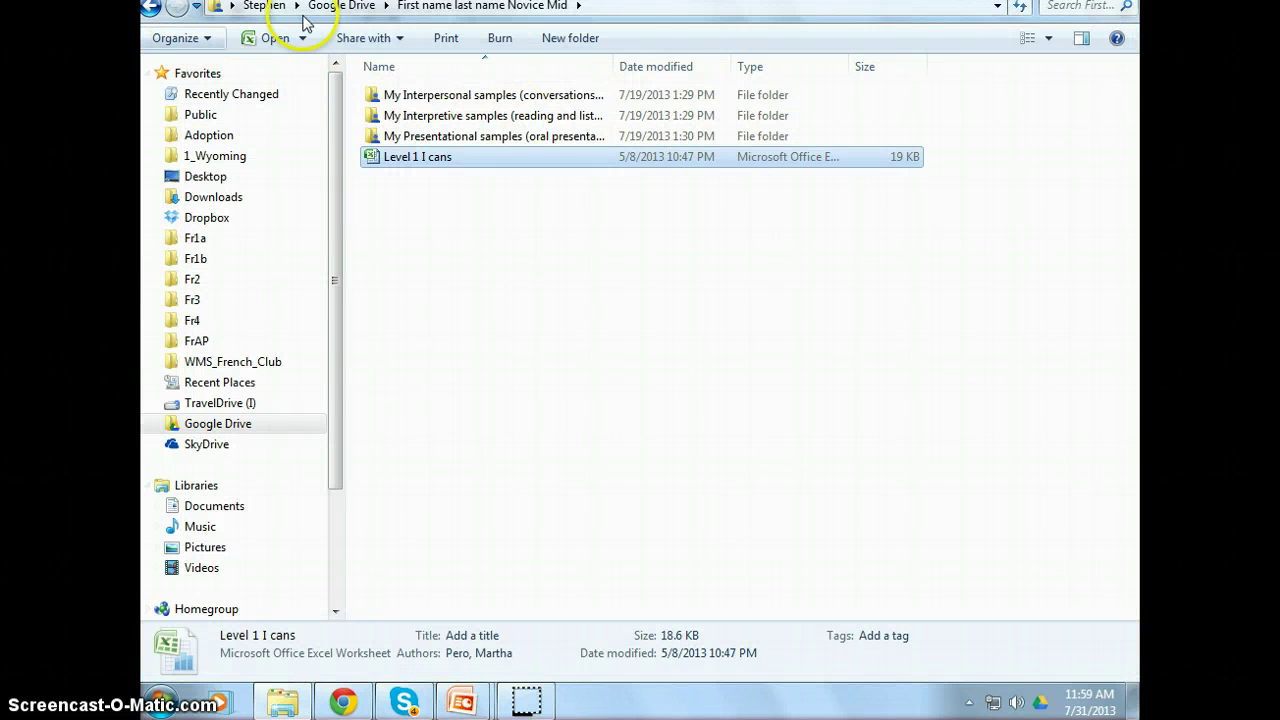
- Bring the browser window showing Google Drive to the front from the taskbar
click(440, 8)
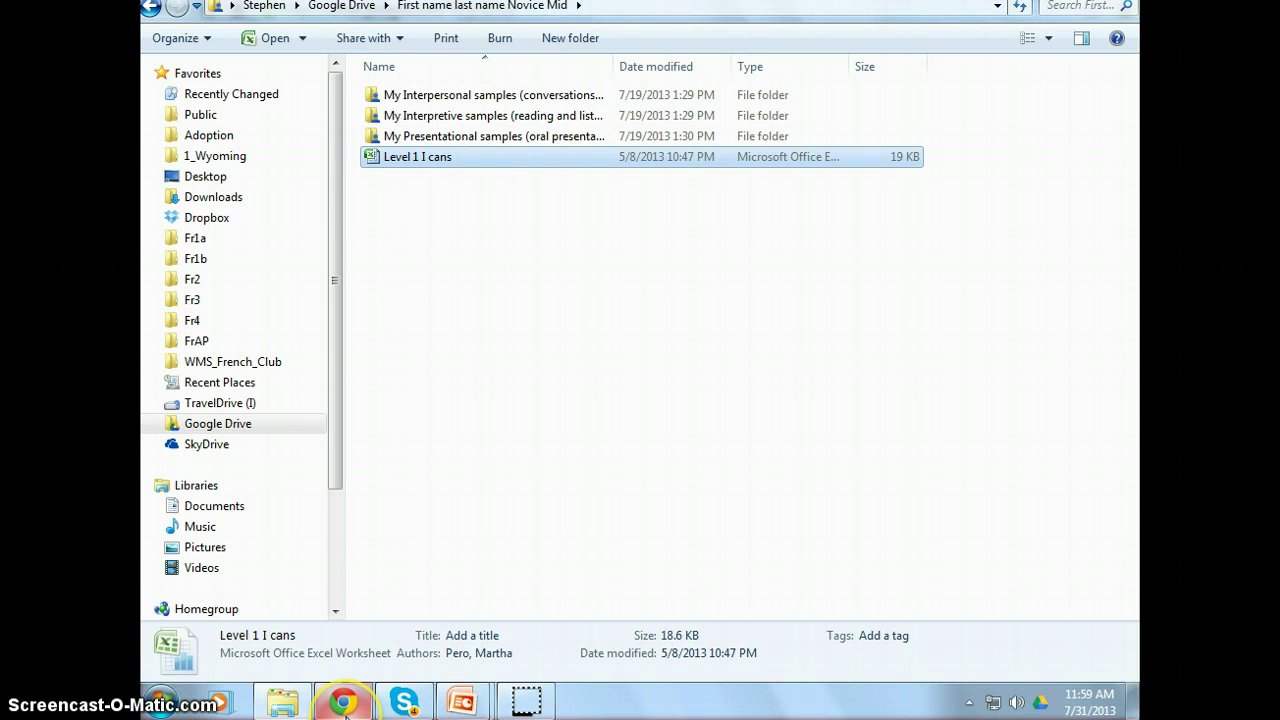
mouse_move(345, 703)
click(400, 570)
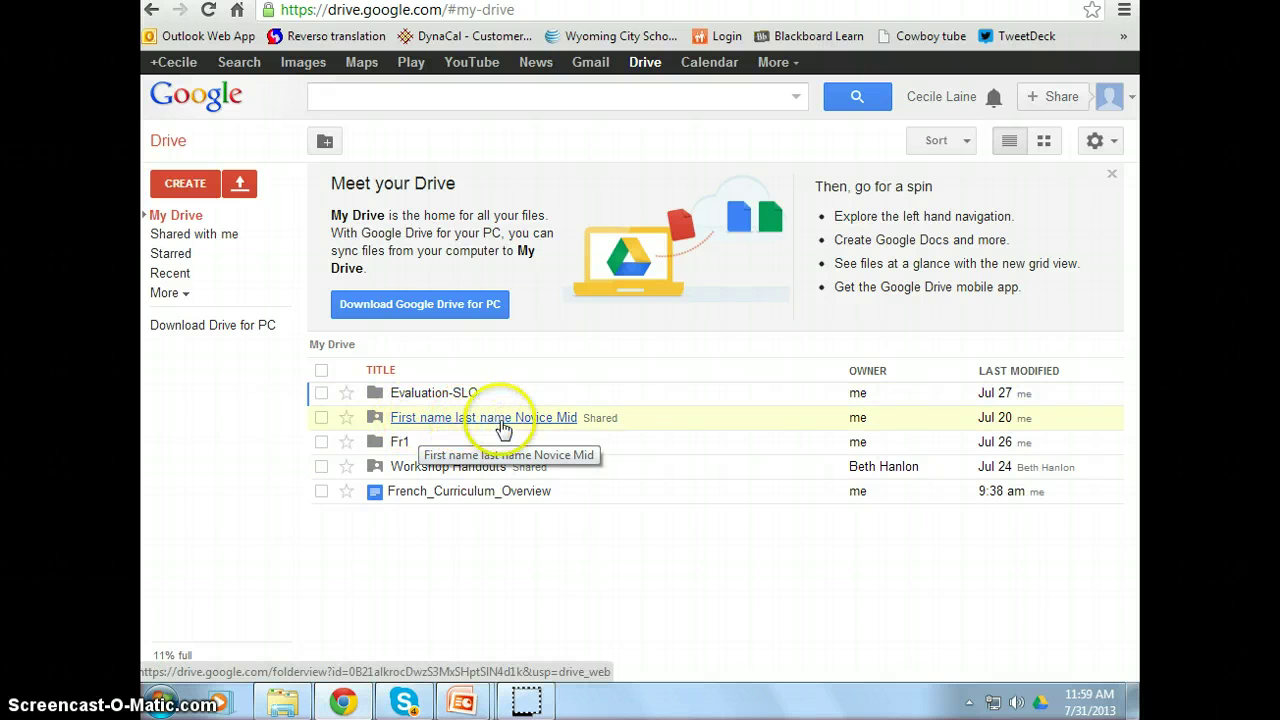
mouse_move(462, 700)
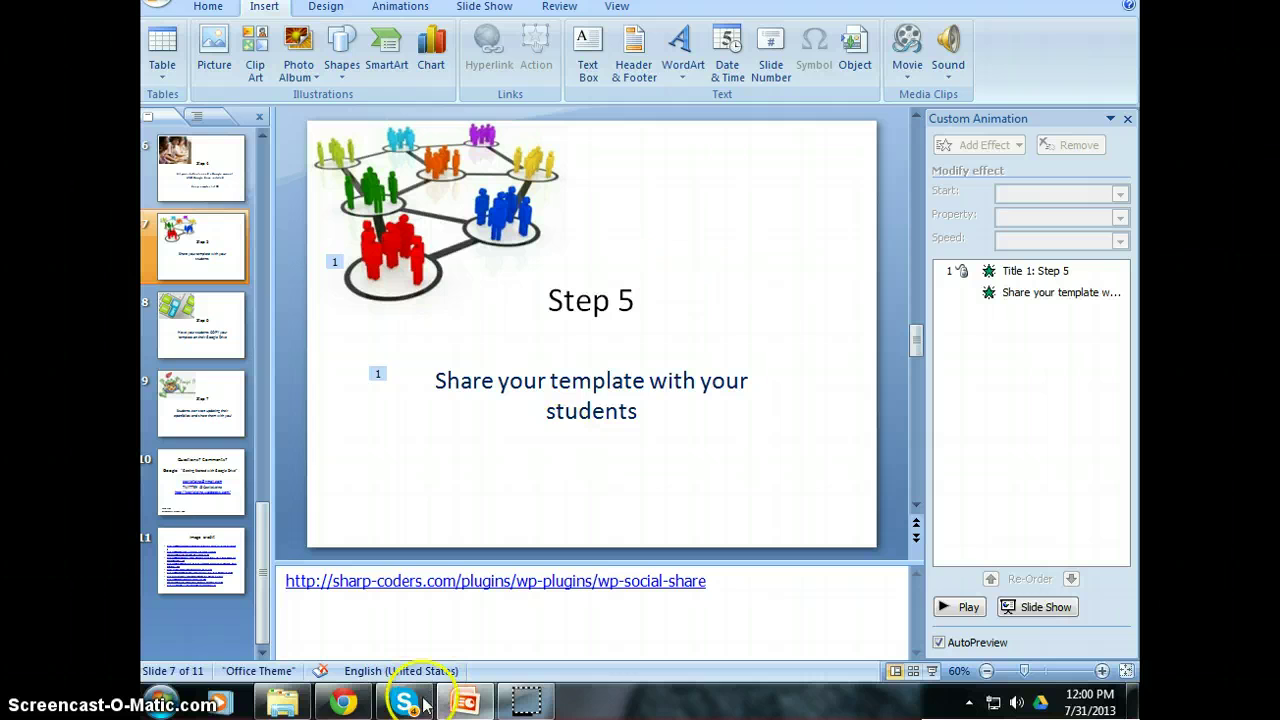
- Switch from the PowerPoint slides back to Google Drive's My Drive in Chrome
click(345, 703)
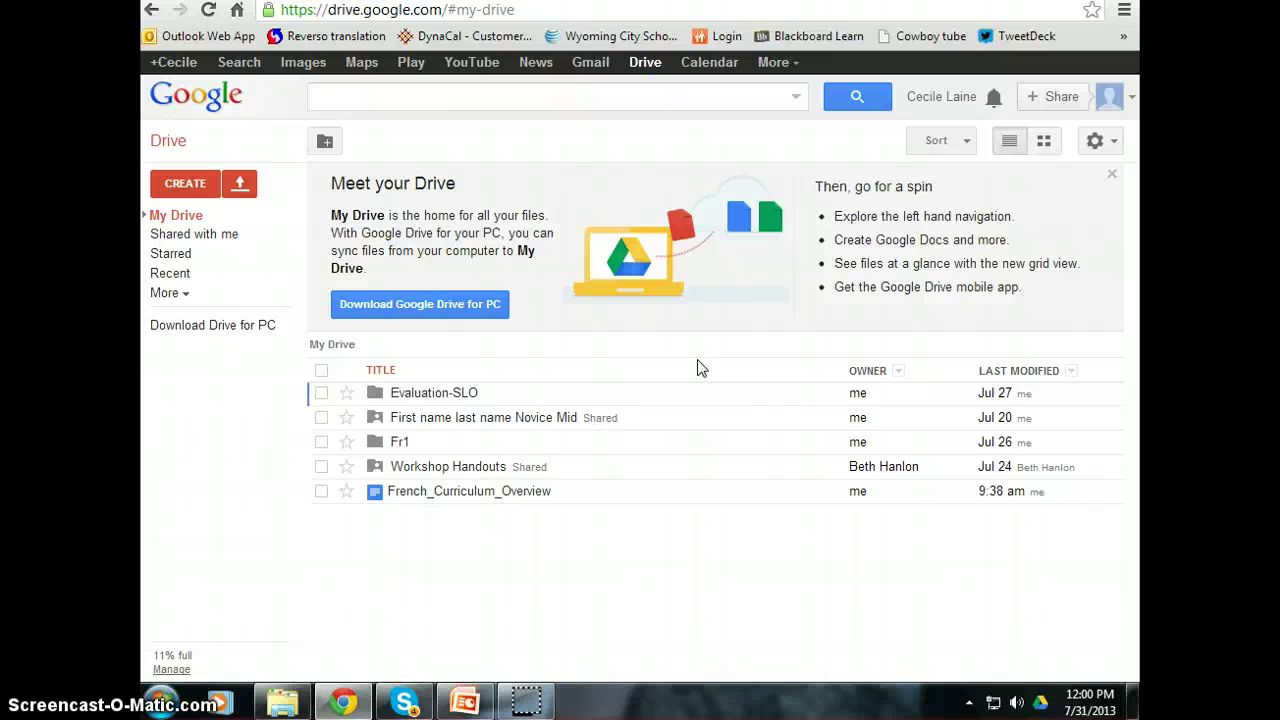
- Share the First name last name Novice Mid folder with the student's Gmail address as an editor
click(549, 422)
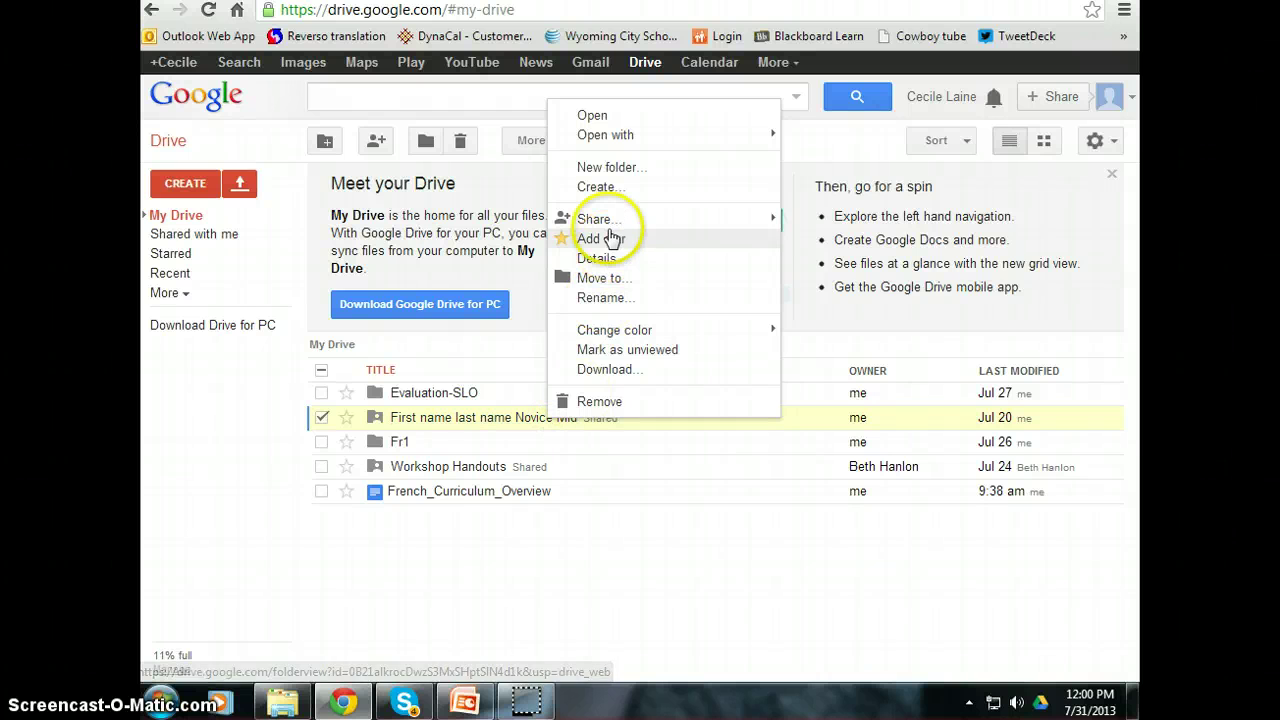
mouse_move(610, 226)
click(815, 230)
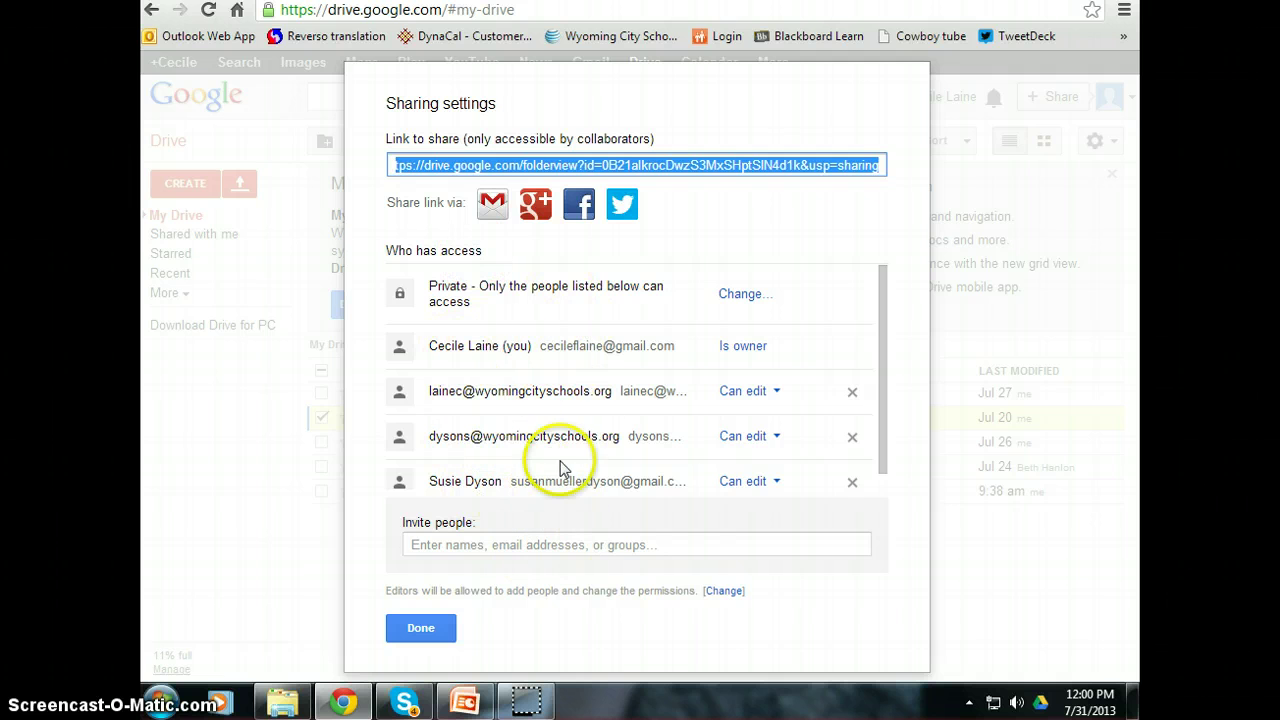
click(536, 544)
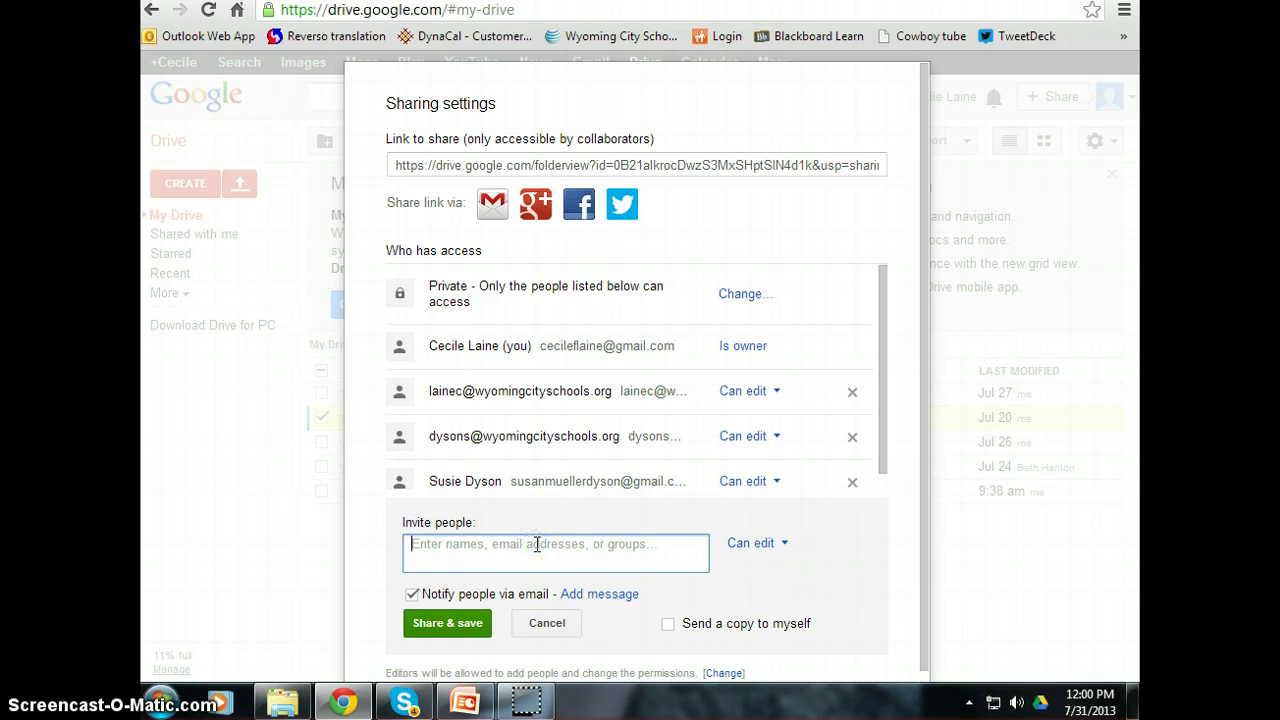
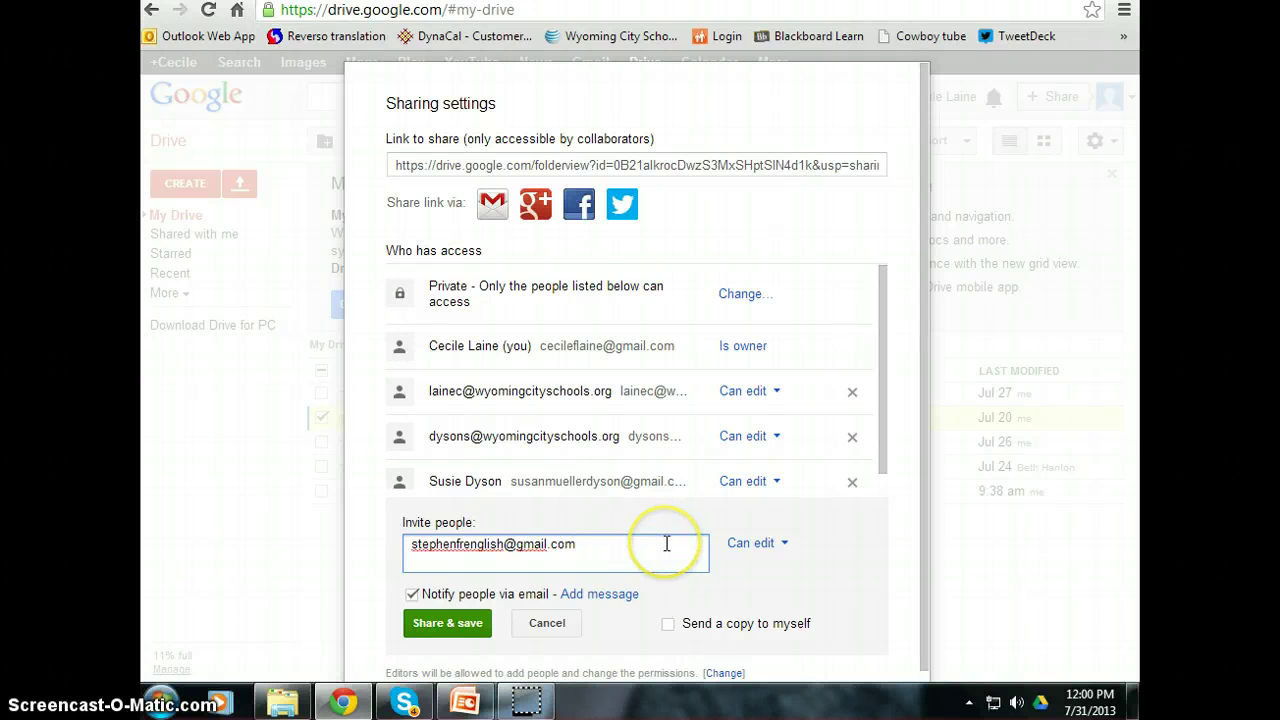
click(445, 603)
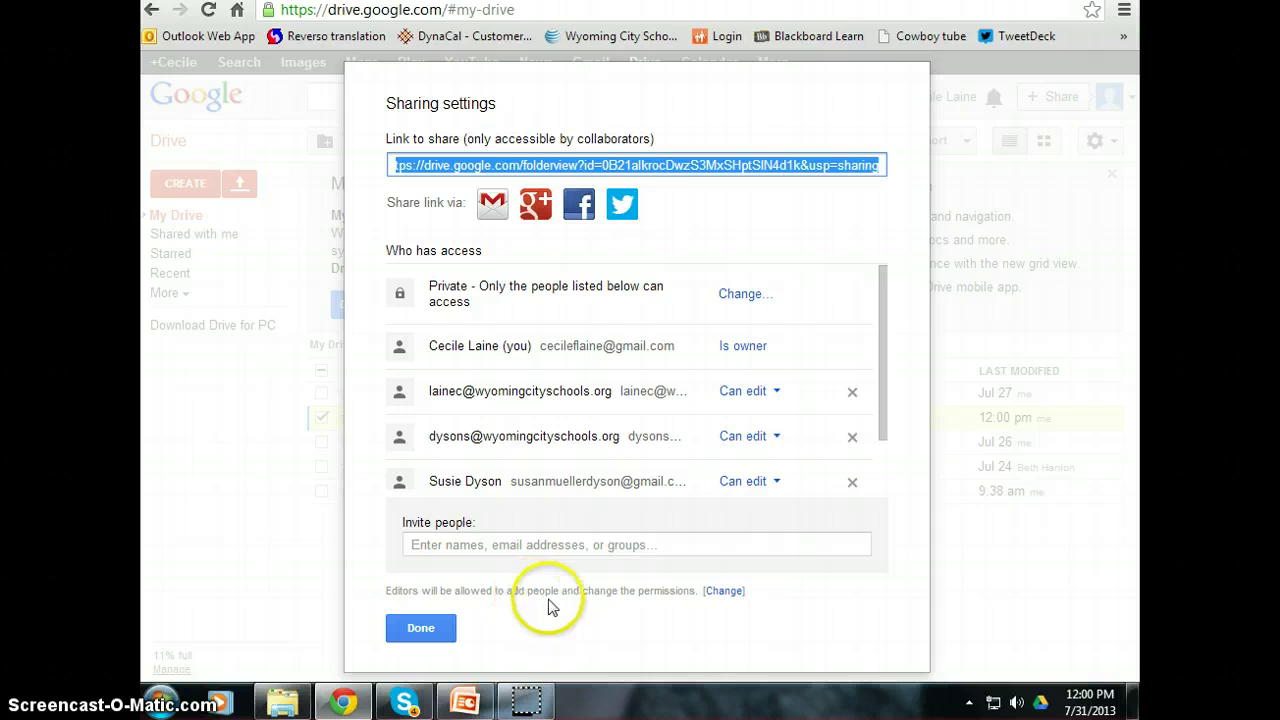
click(421, 628)
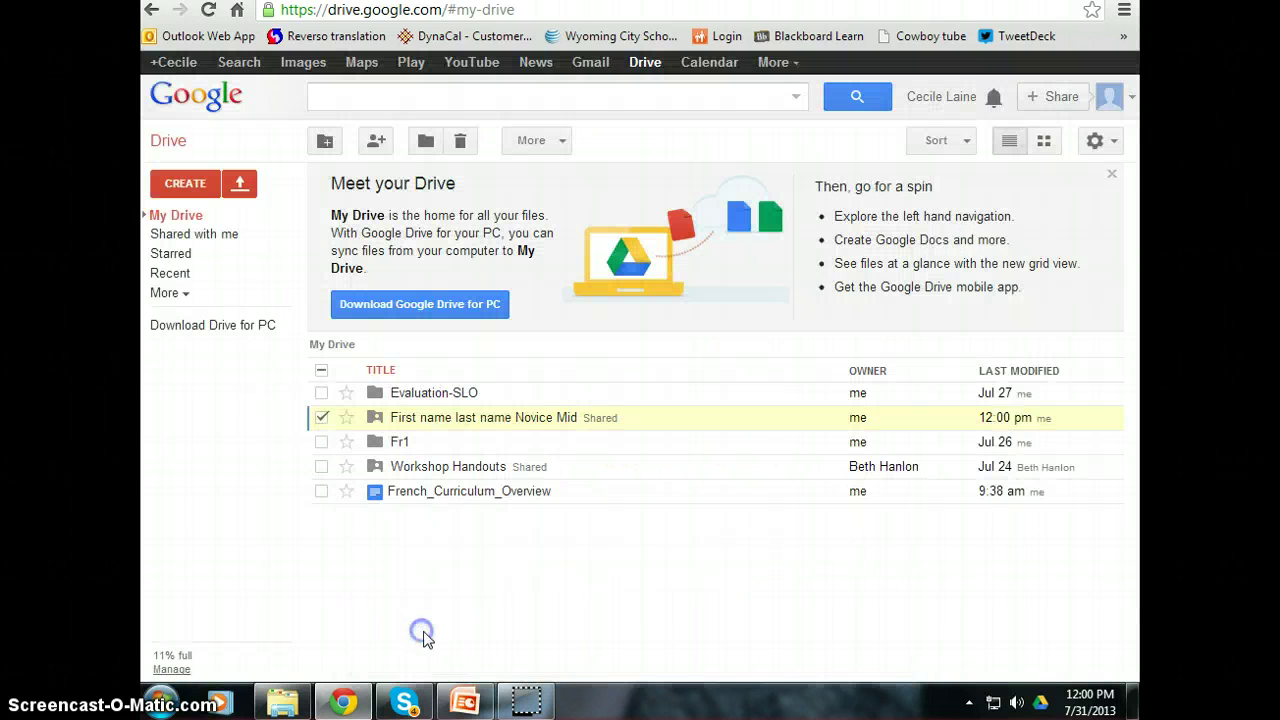
- Advance the slide show to Step 6, then sign in to Google with the student's email and password
click(465, 701)
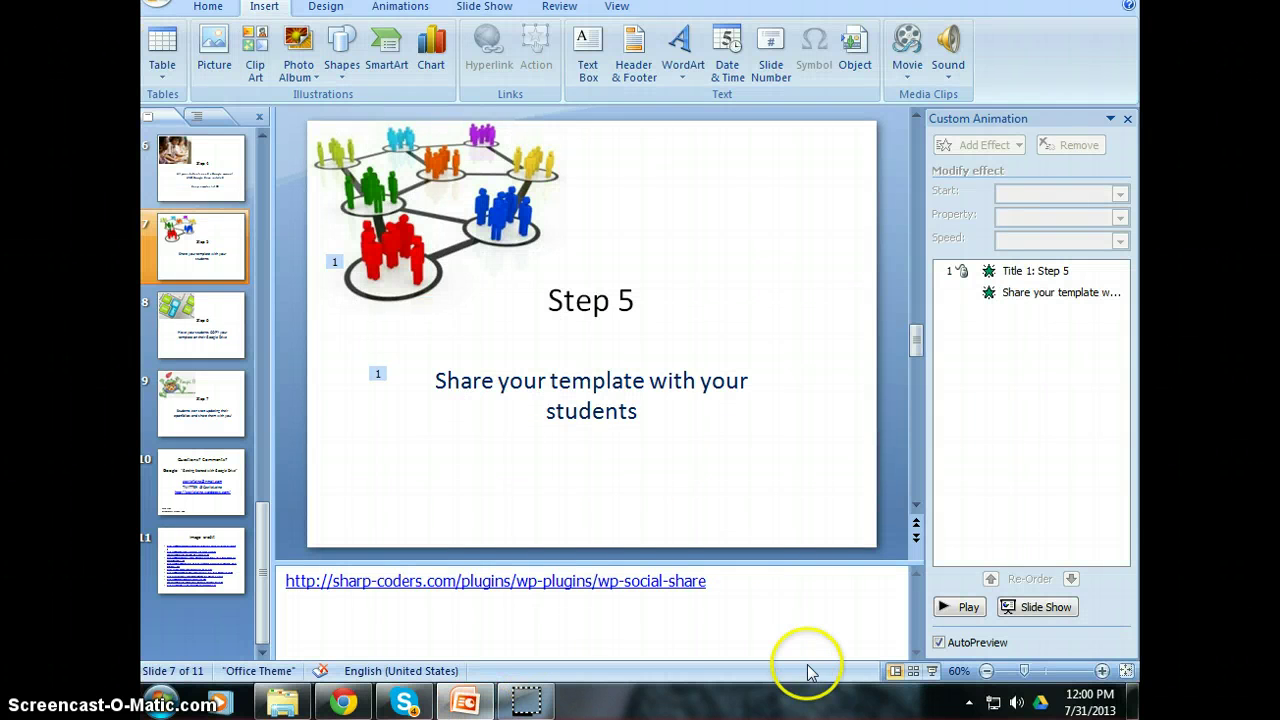
click(931, 670)
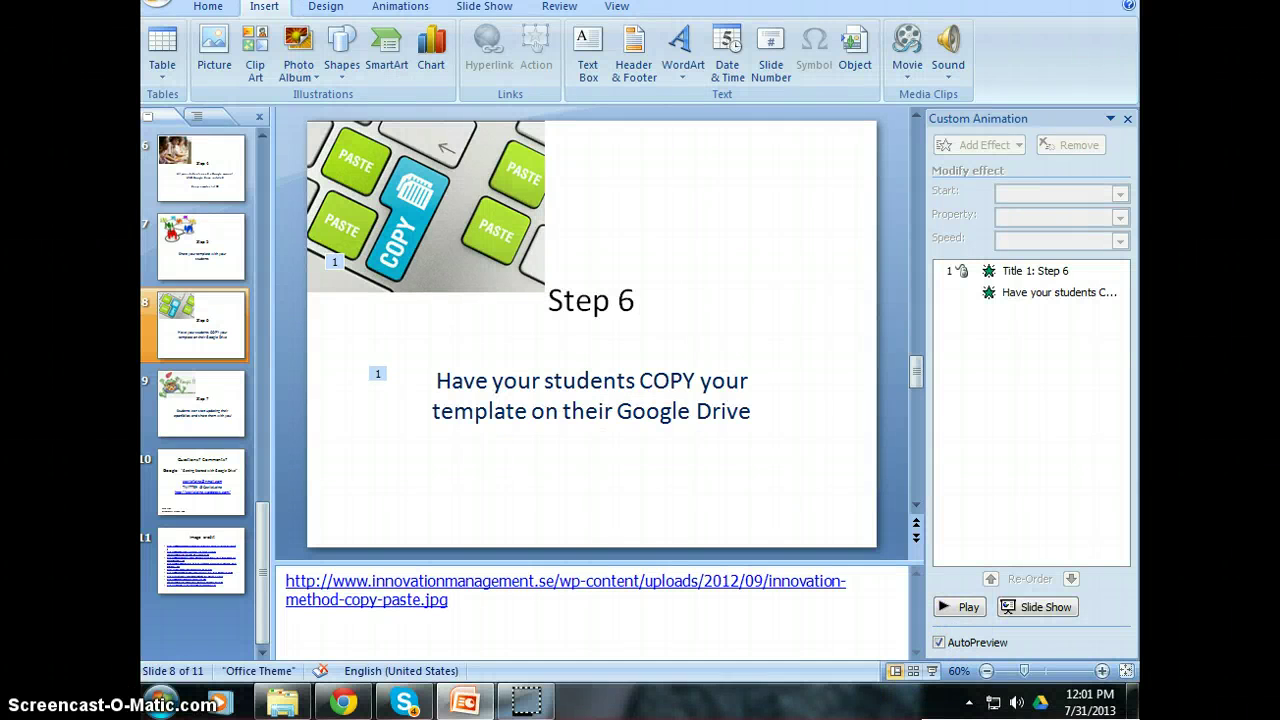
click(343, 700)
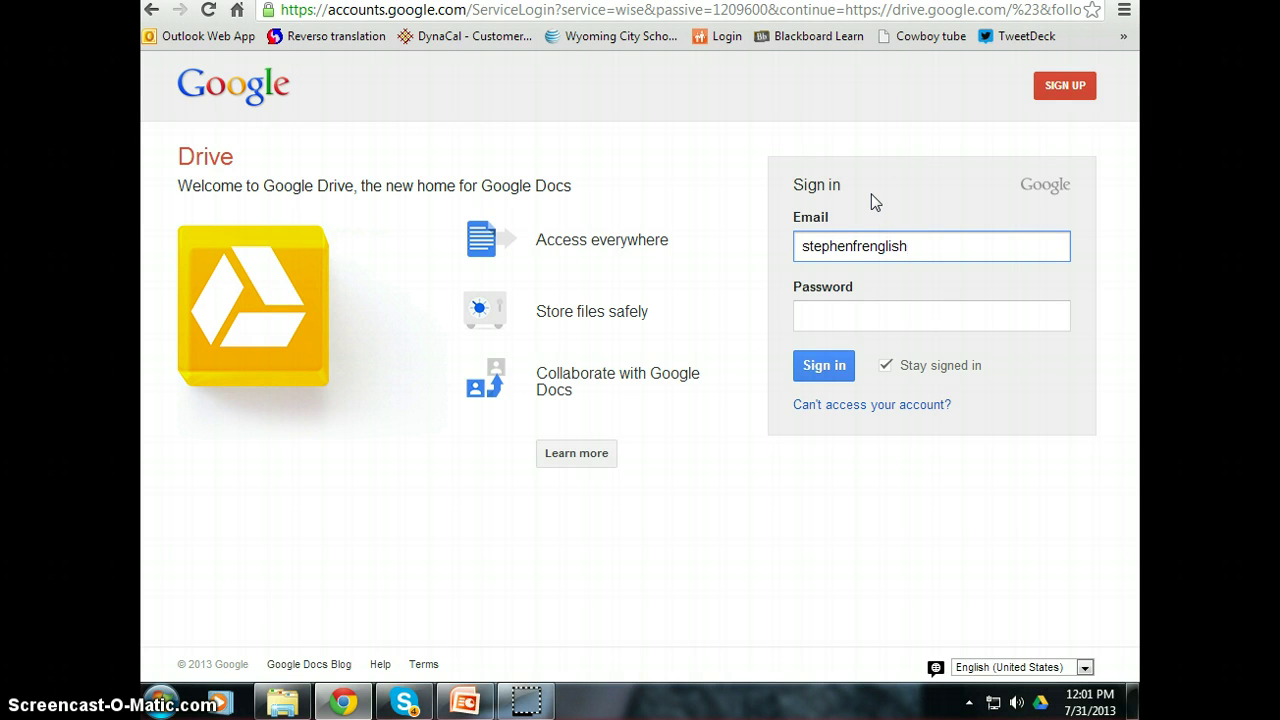
key(Tab)
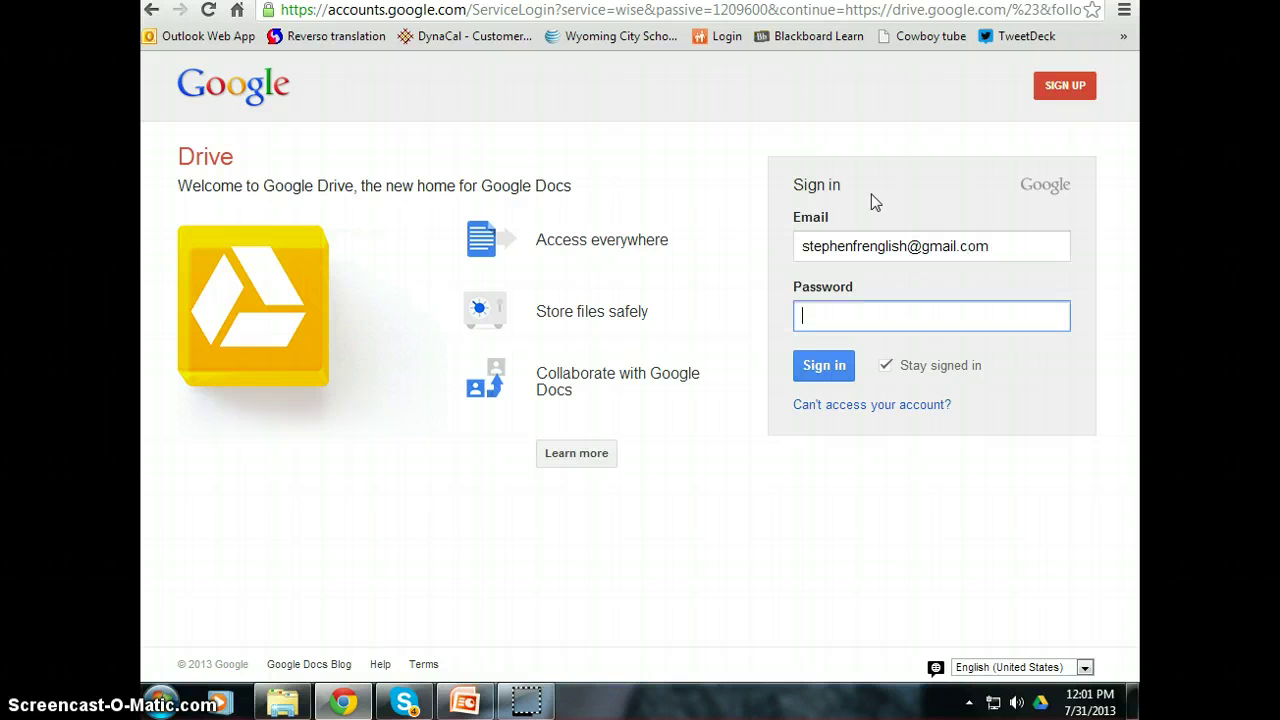
key(Return)
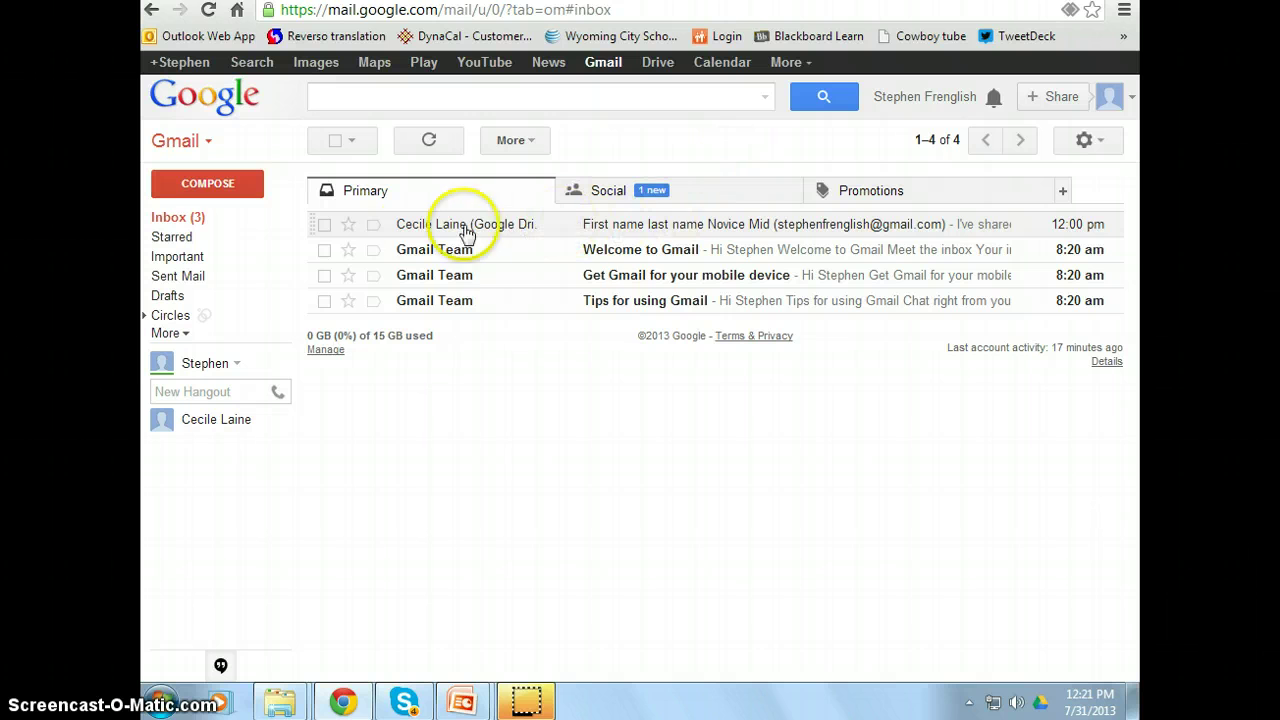
- Open the teacher's Novice Mid sharing email, view the shared folder, and close its tab
mouse_move(471, 237)
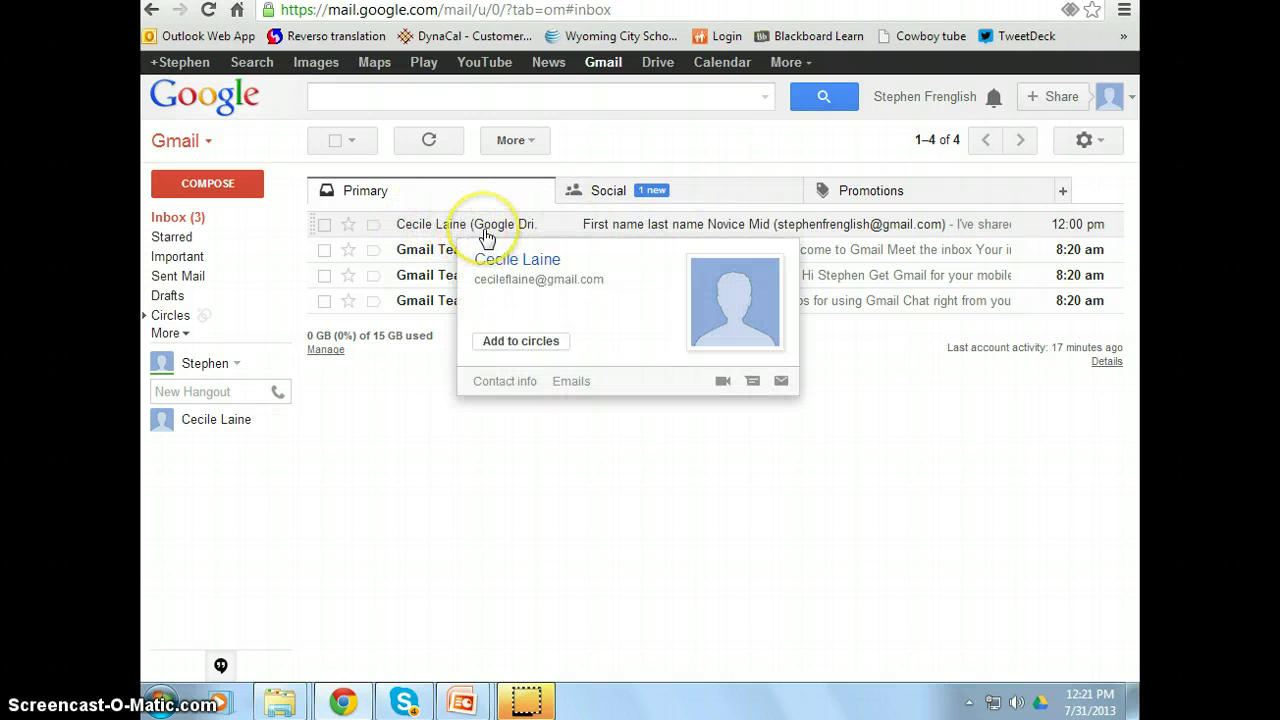
click(595, 224)
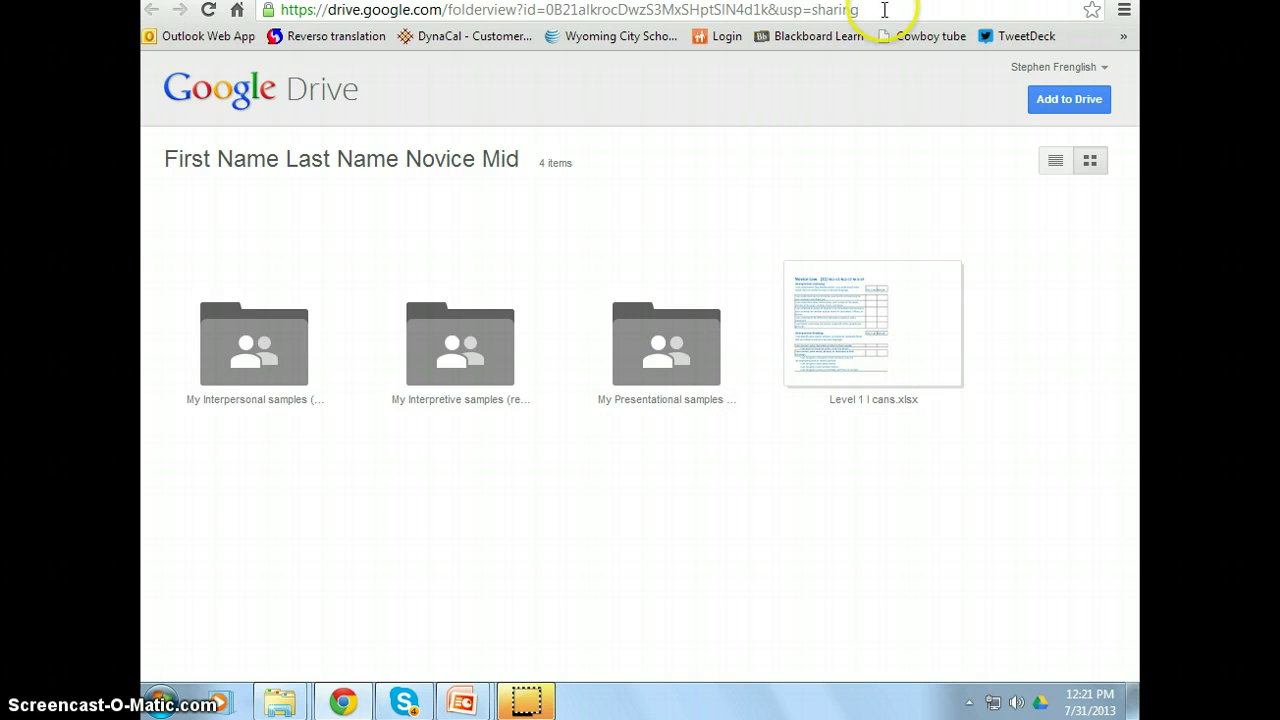
key(ctrl+w)
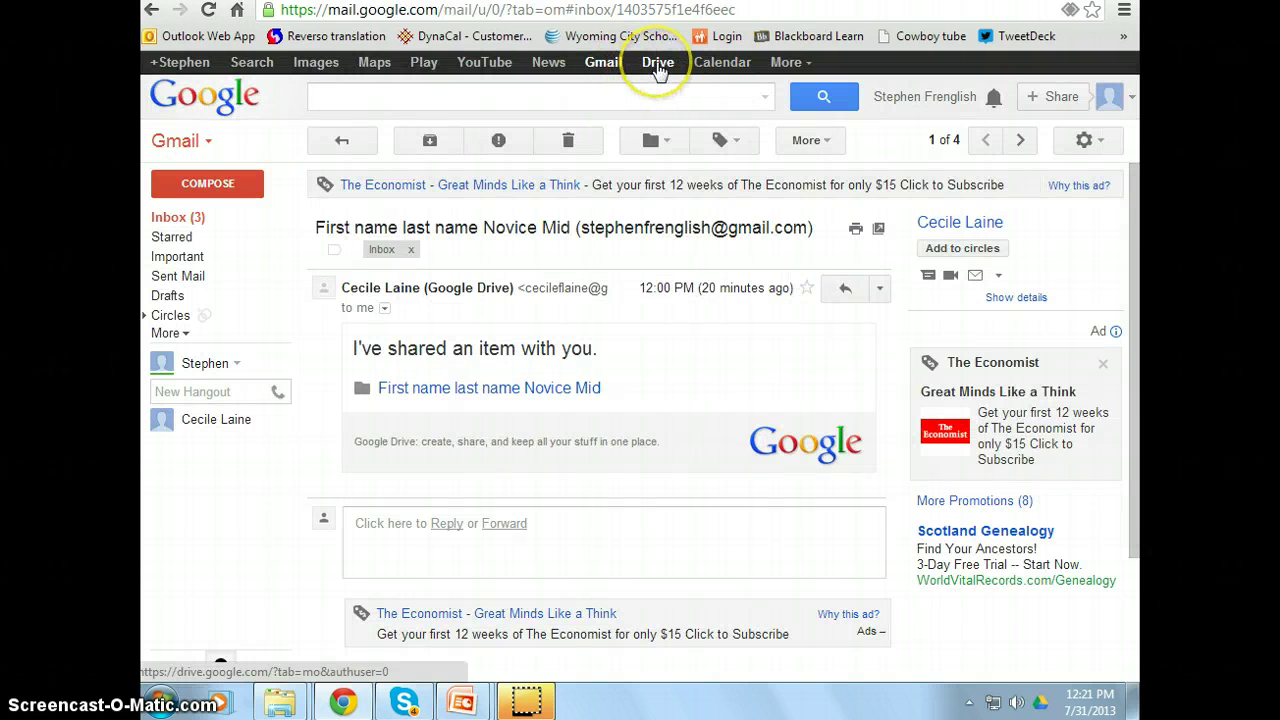
- Show the student's Google Drive Shared with me list with the First Name Last Name Novice Mid folder
click(658, 68)
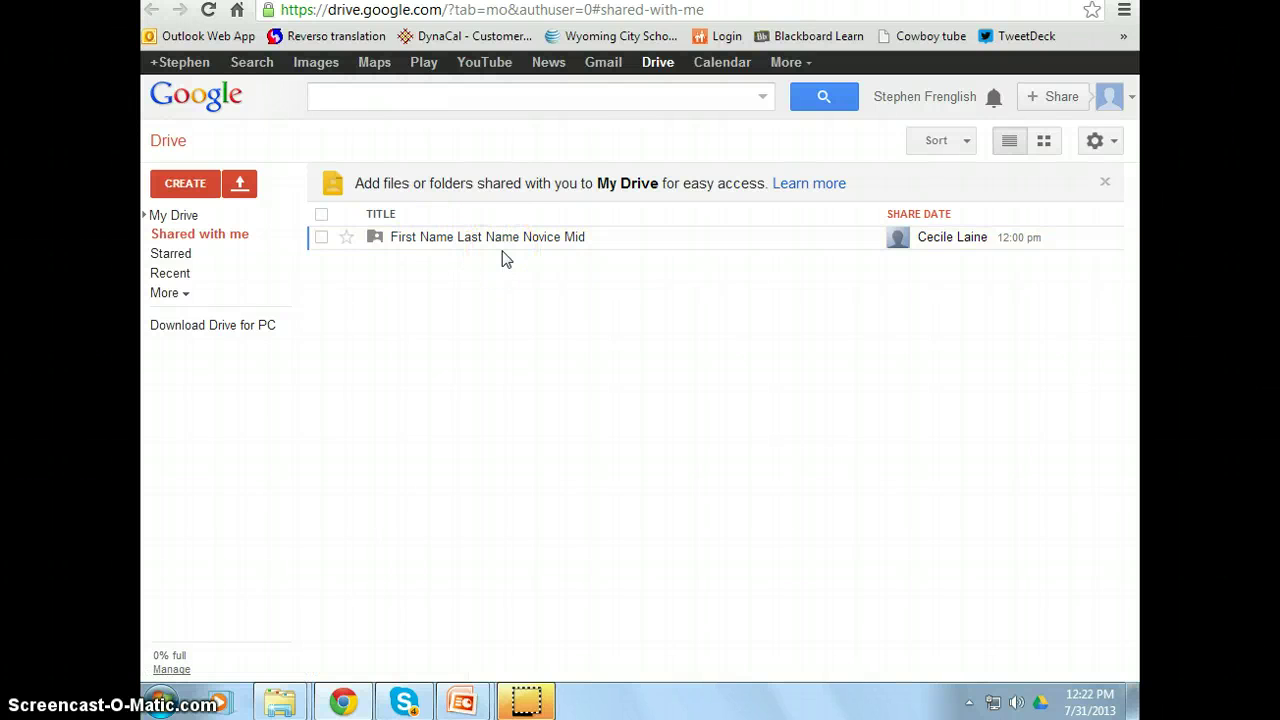
click(280, 700)
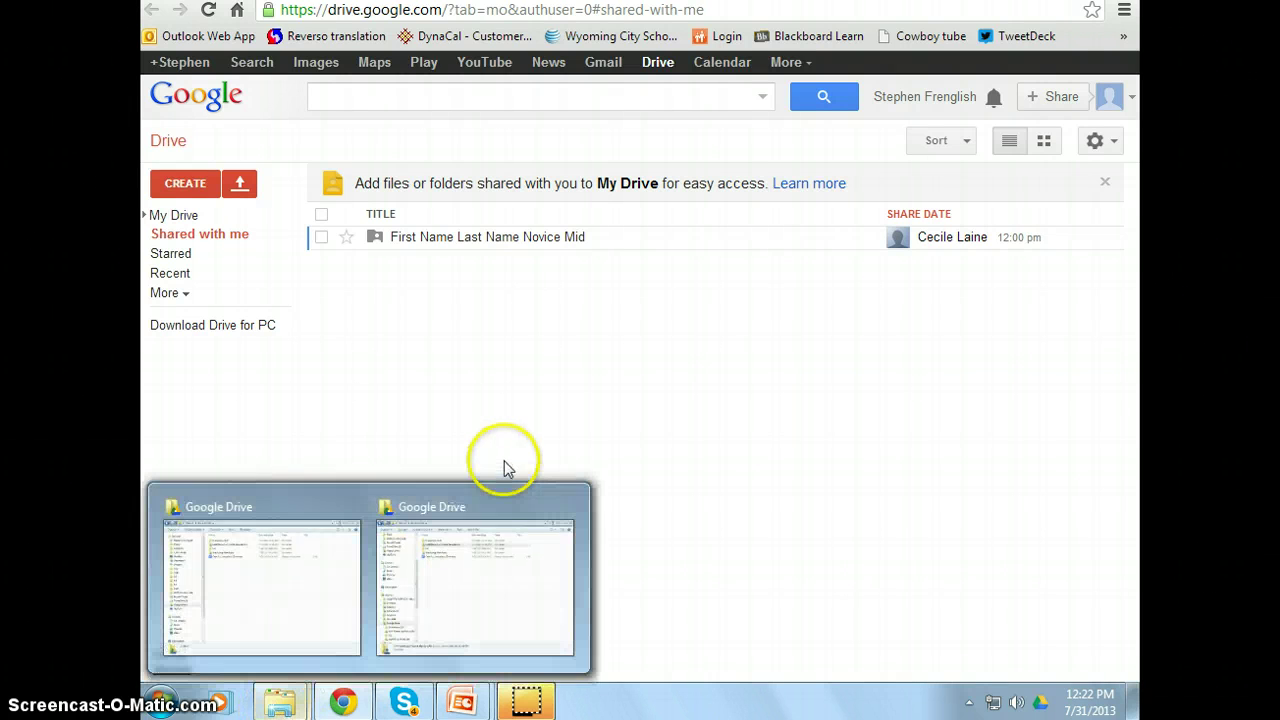
- Copy and paste the First Name Last Name Novice Mid template folder in the local Google Drive folder
click(435, 603)
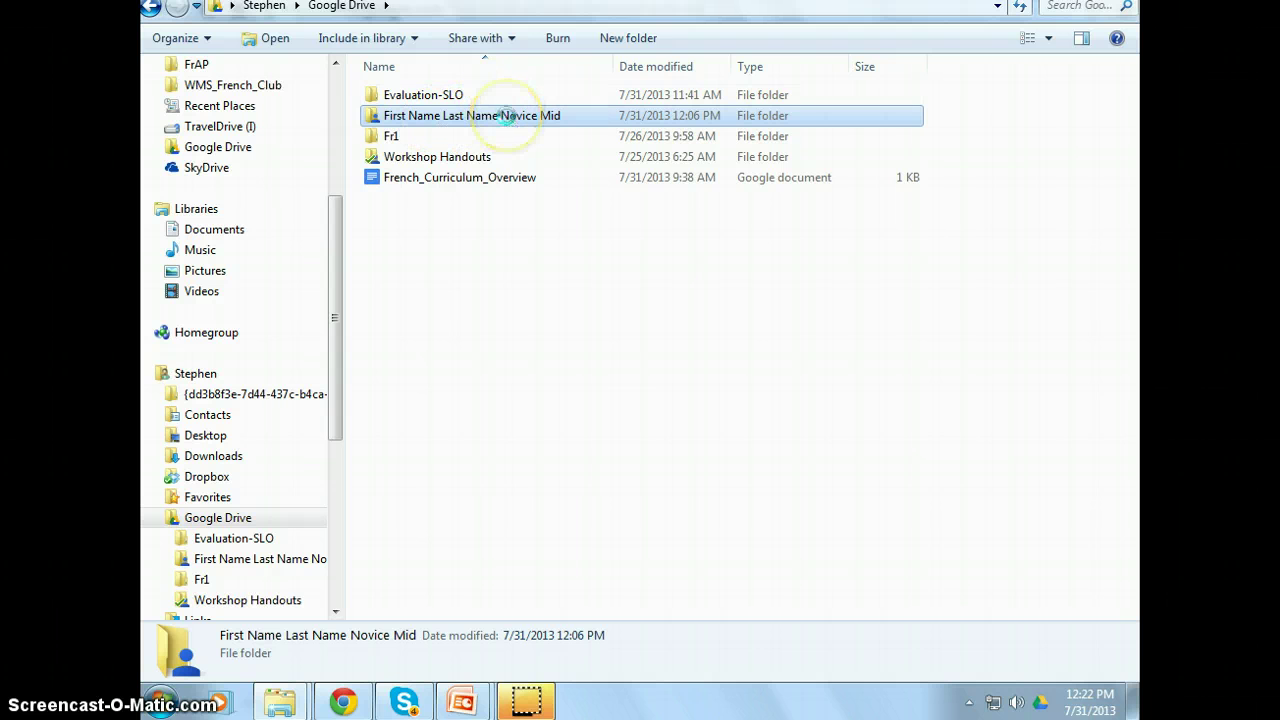
right_click(508, 118)
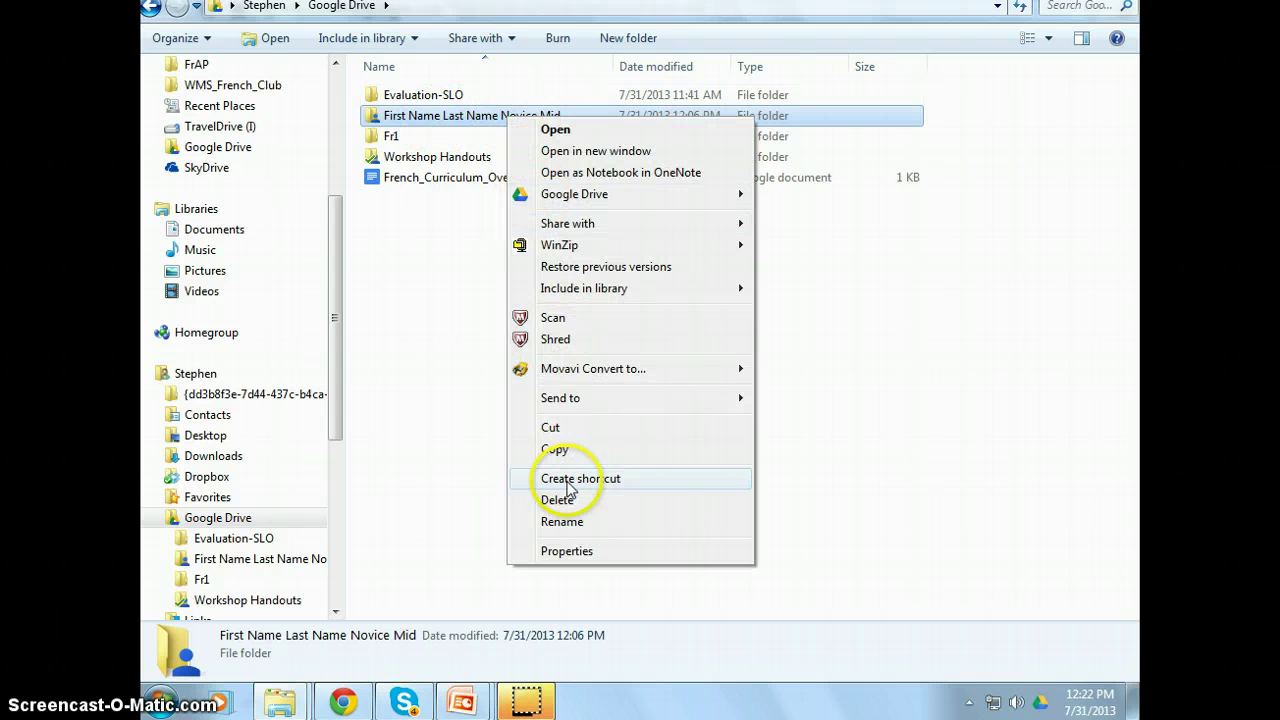
click(560, 450)
click(488, 254)
right_click(487, 250)
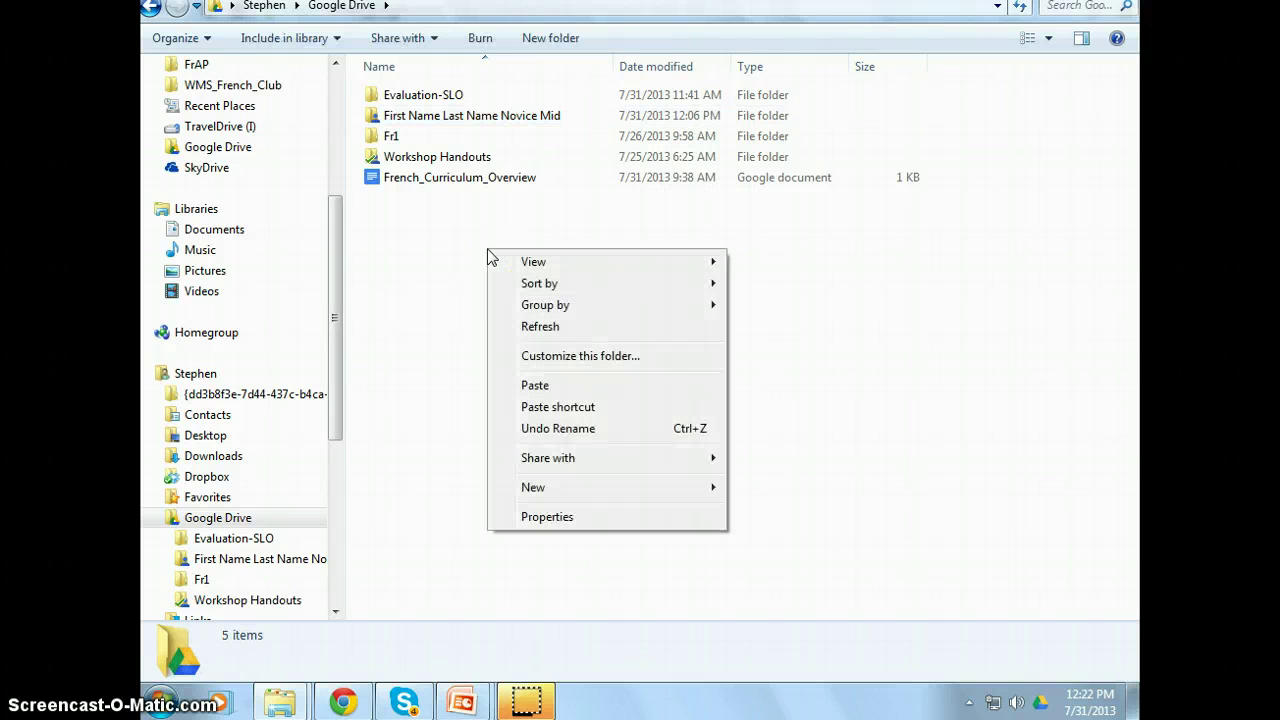
click(539, 385)
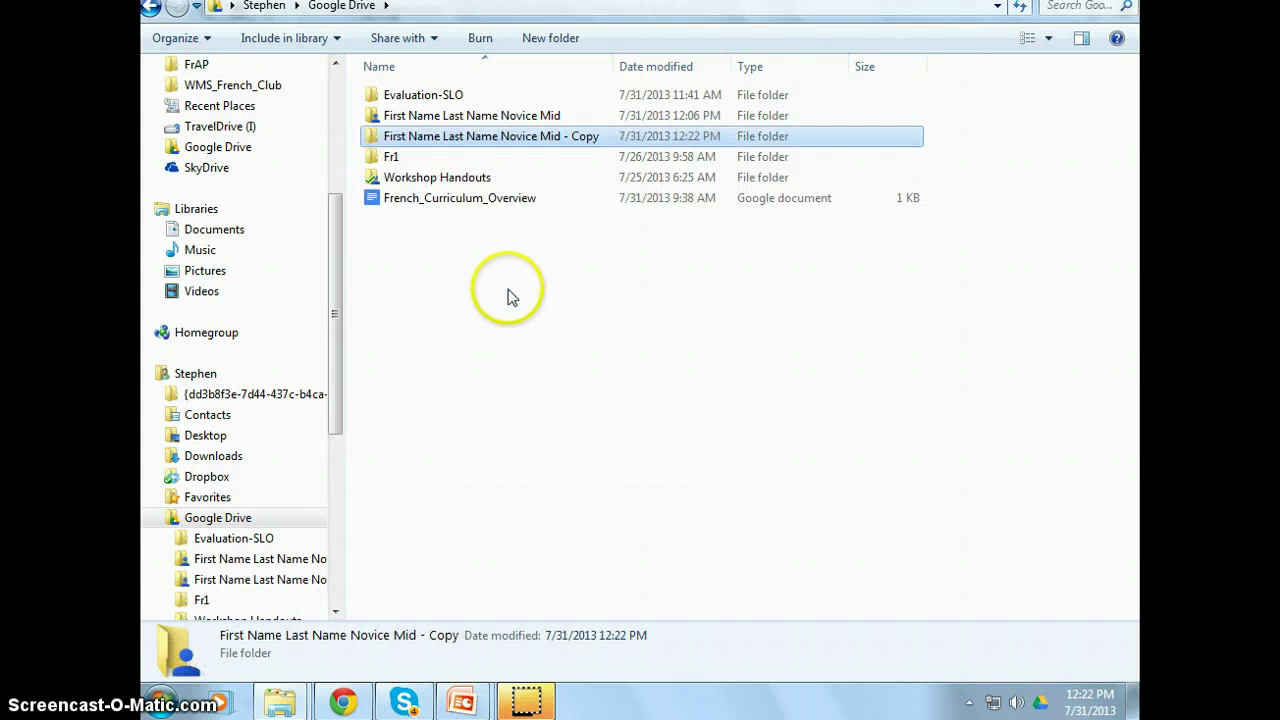
- Rename the pasted copy to the student's name followed by 'Novice Mid'
click(395, 137)
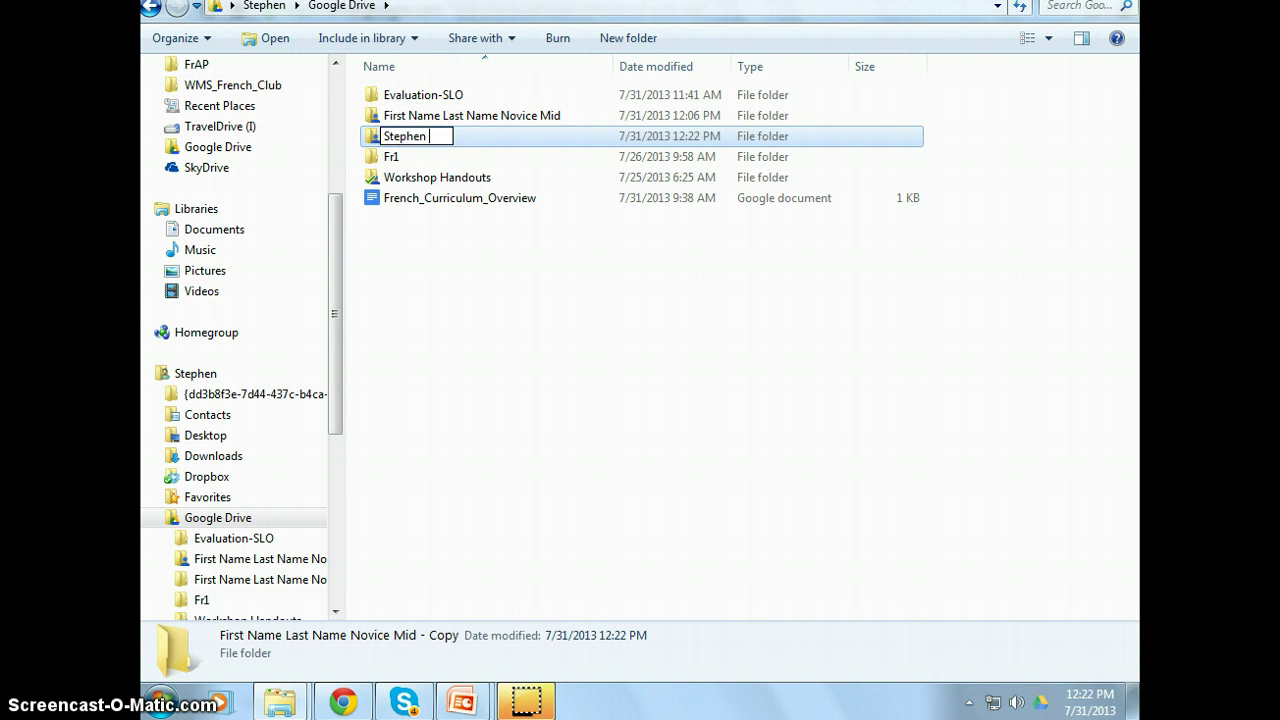
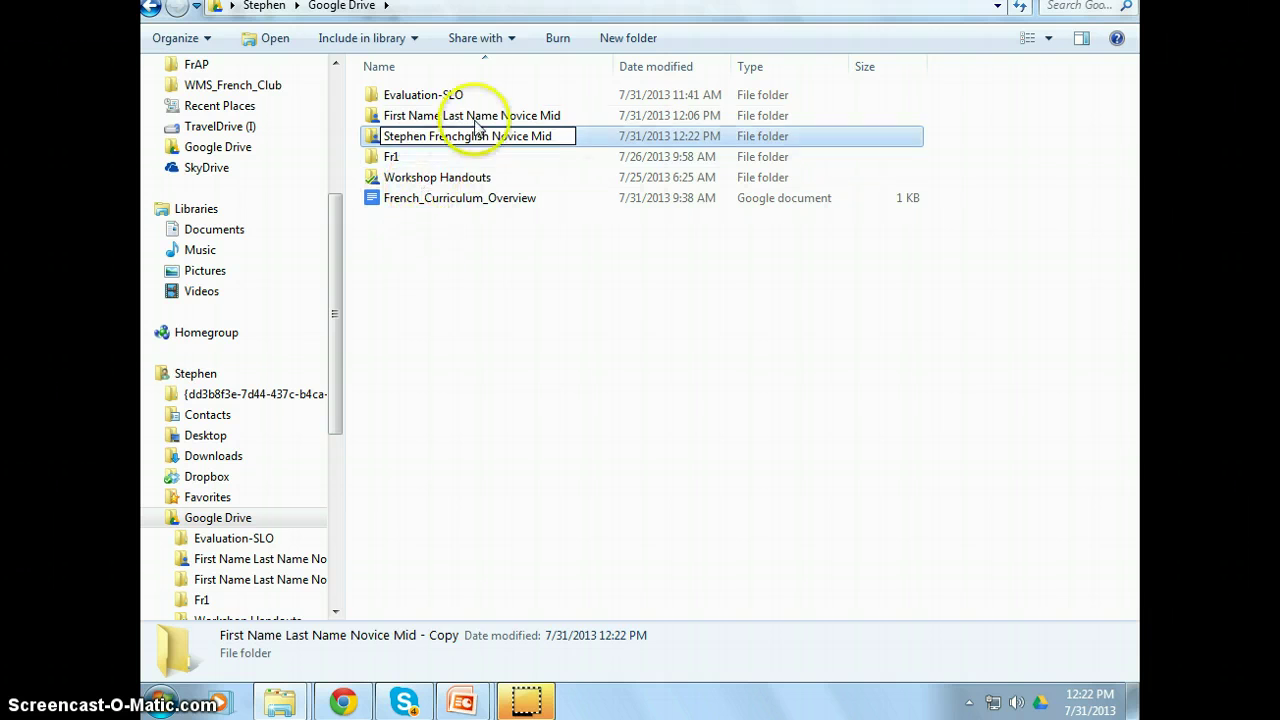
key(Return)
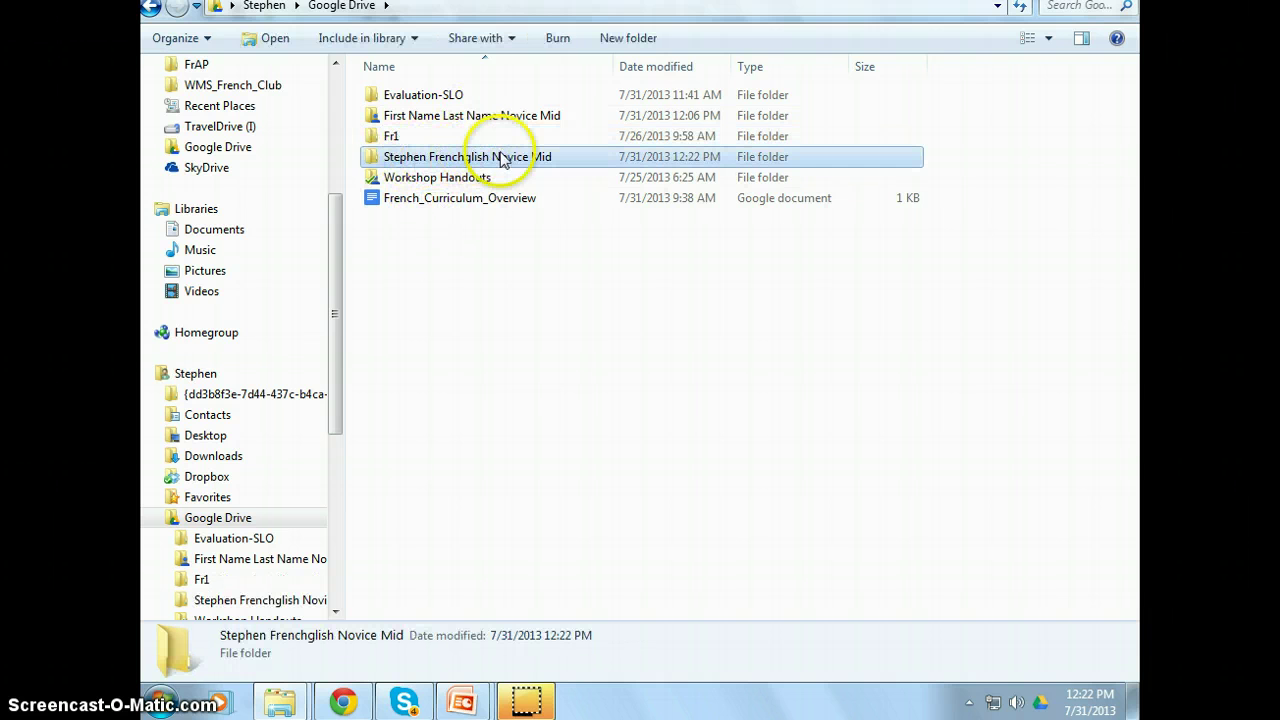
click(480, 120)
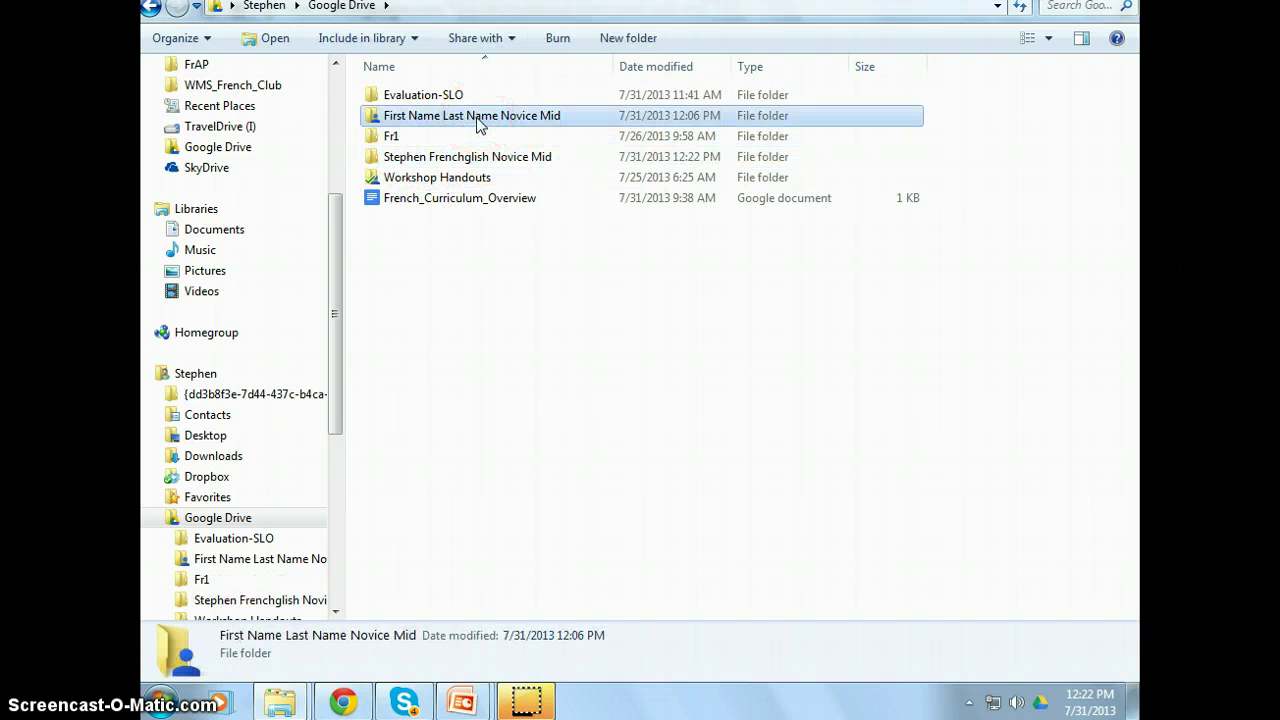
click(476, 160)
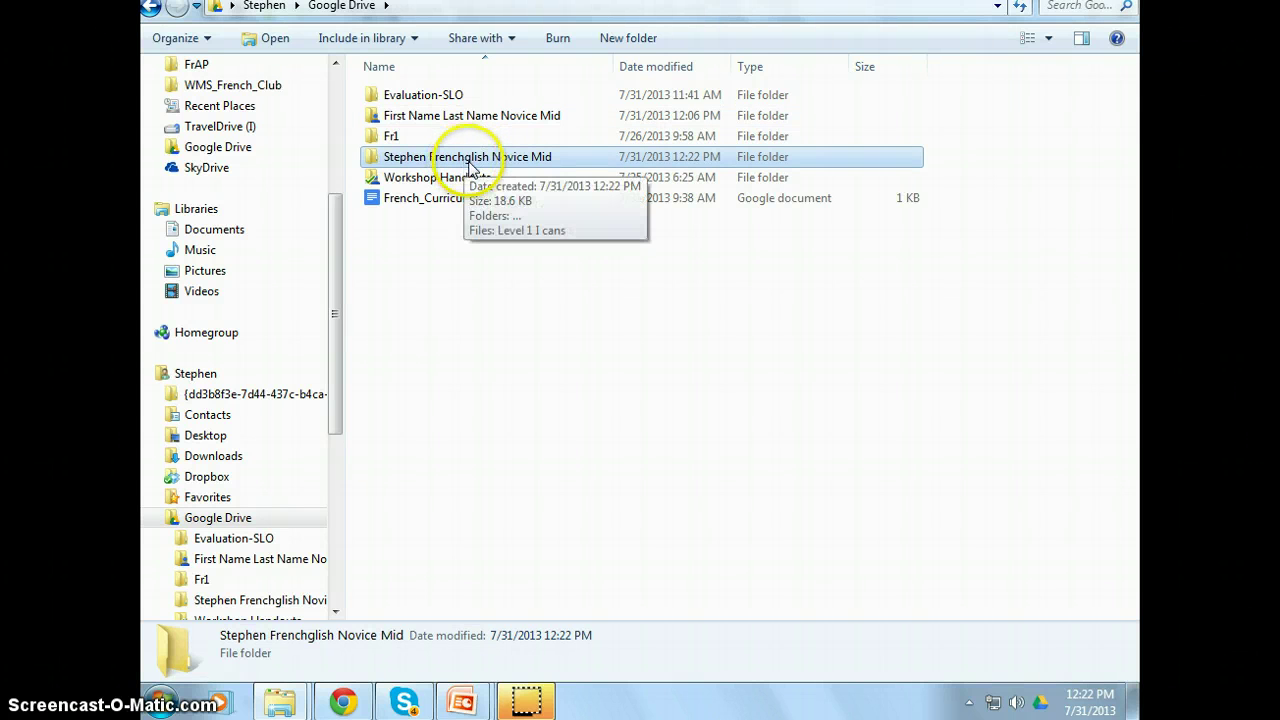
- Correct the misspelled student name on the Novice Mid folder by removing the extra 'ch'
double_click(457, 160)
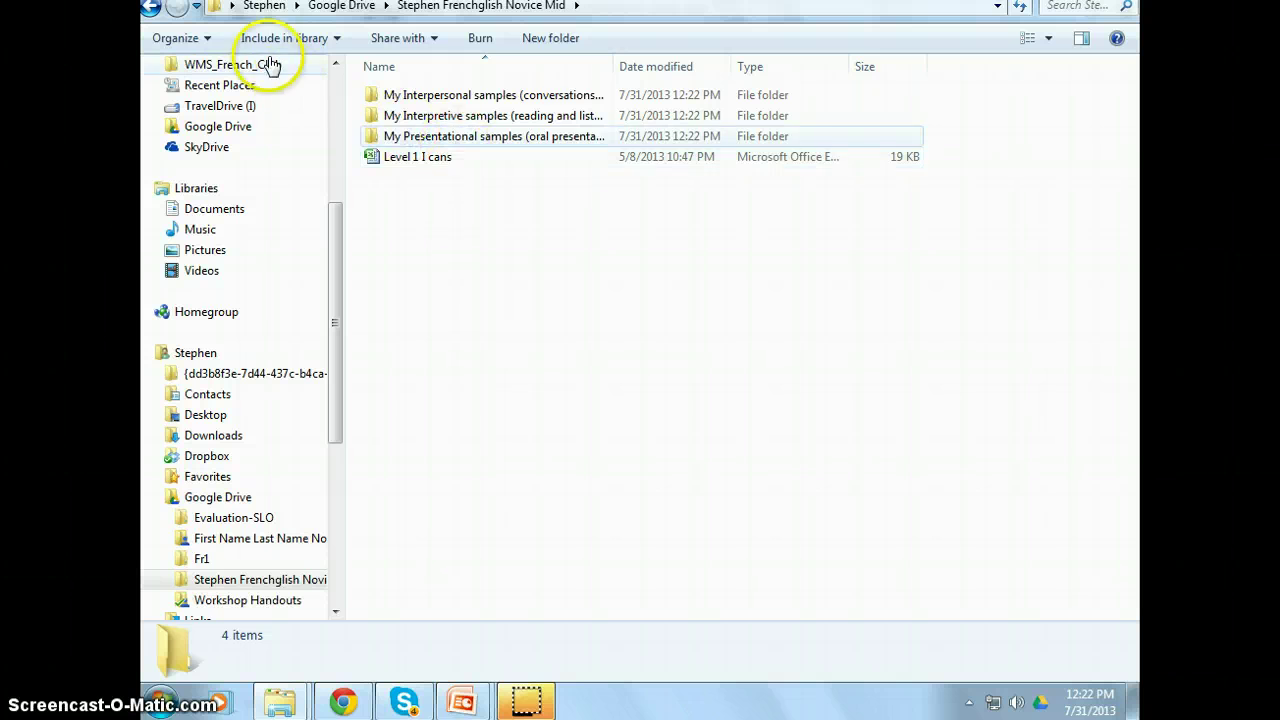
click(151, 7)
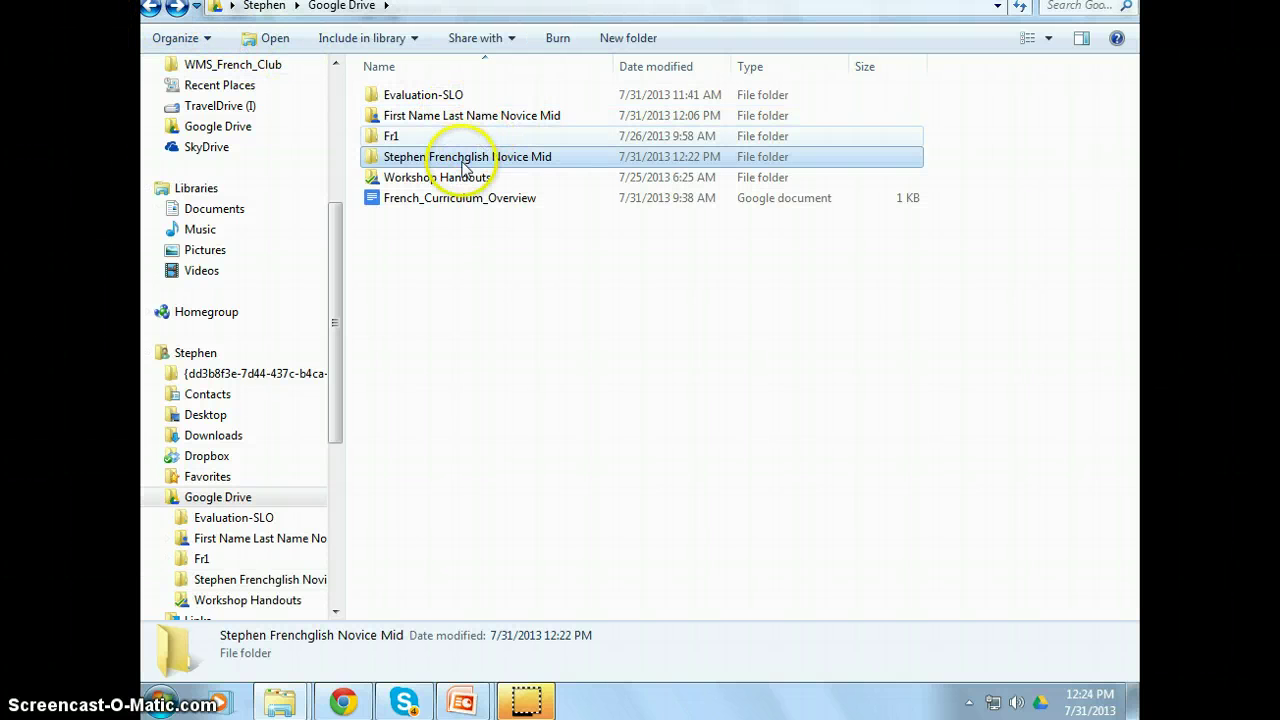
click(459, 165)
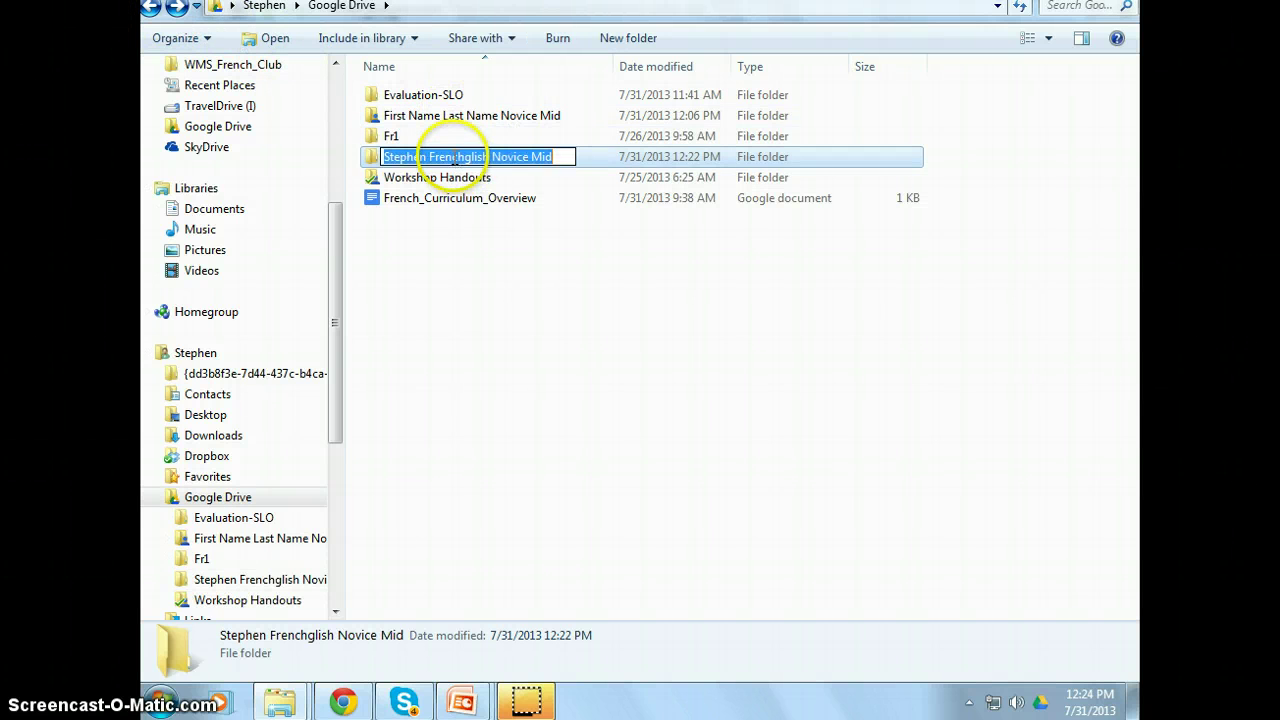
click(453, 157)
key(Delete)
key(Delete)
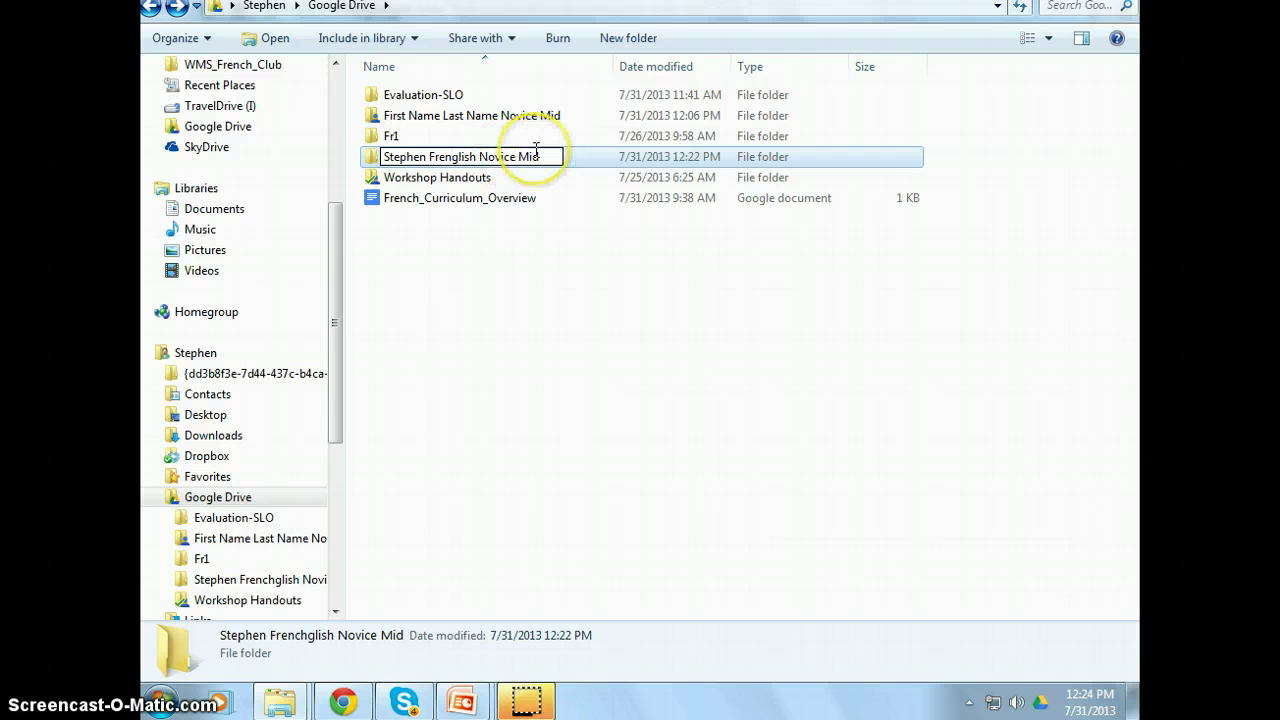
click(458, 228)
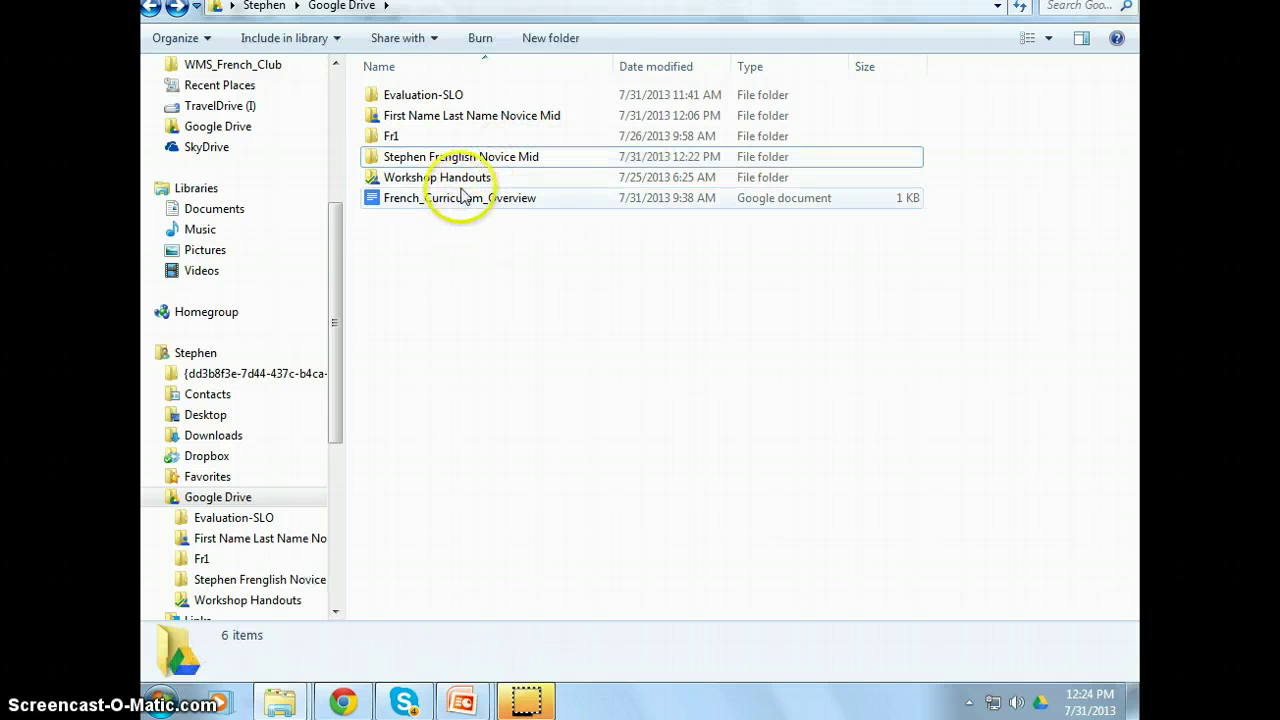
click(472, 162)
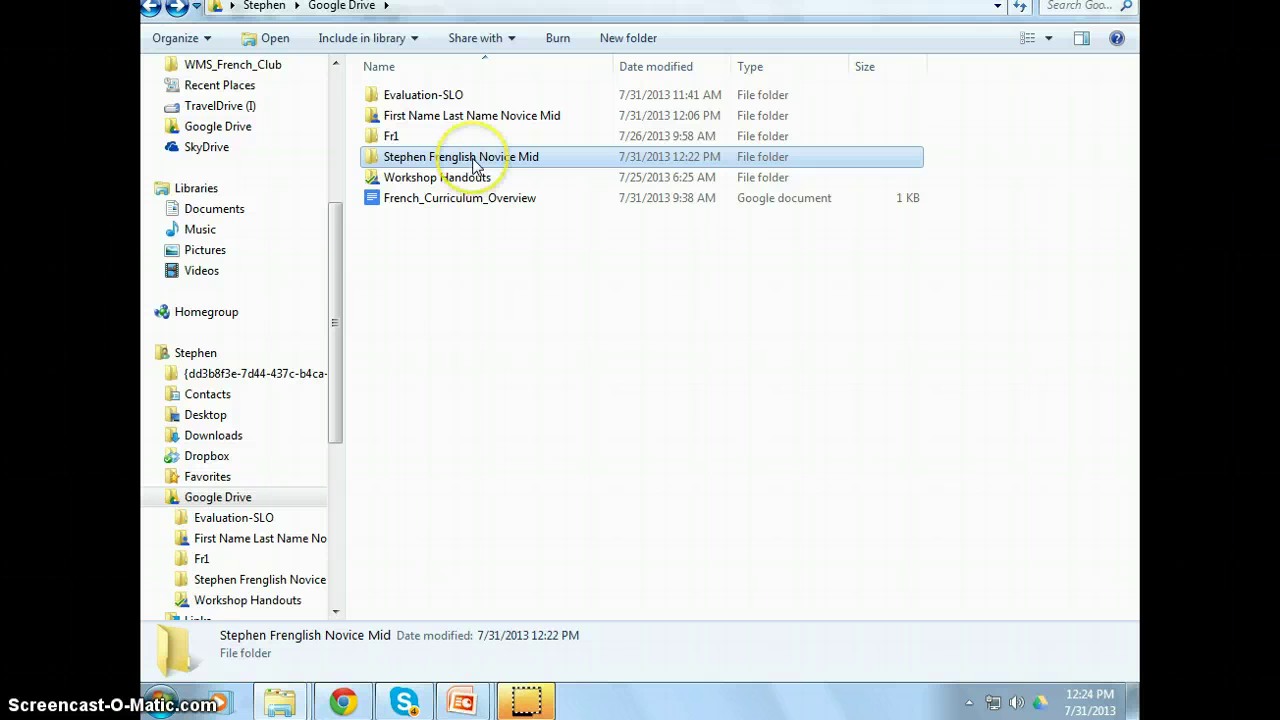
- Review the folder's Level 1 I cans workbook and its Interpersonal, Interpretive and Presentational samples folders
double_click(468, 162)
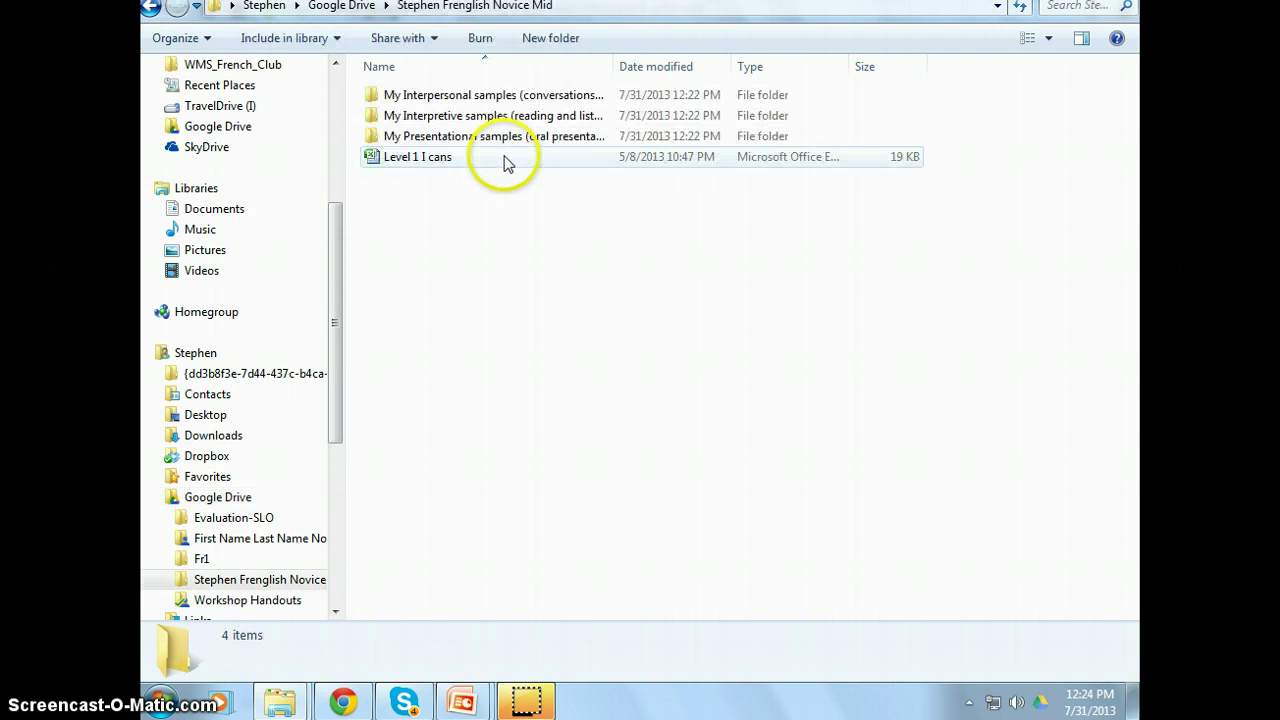
click(443, 163)
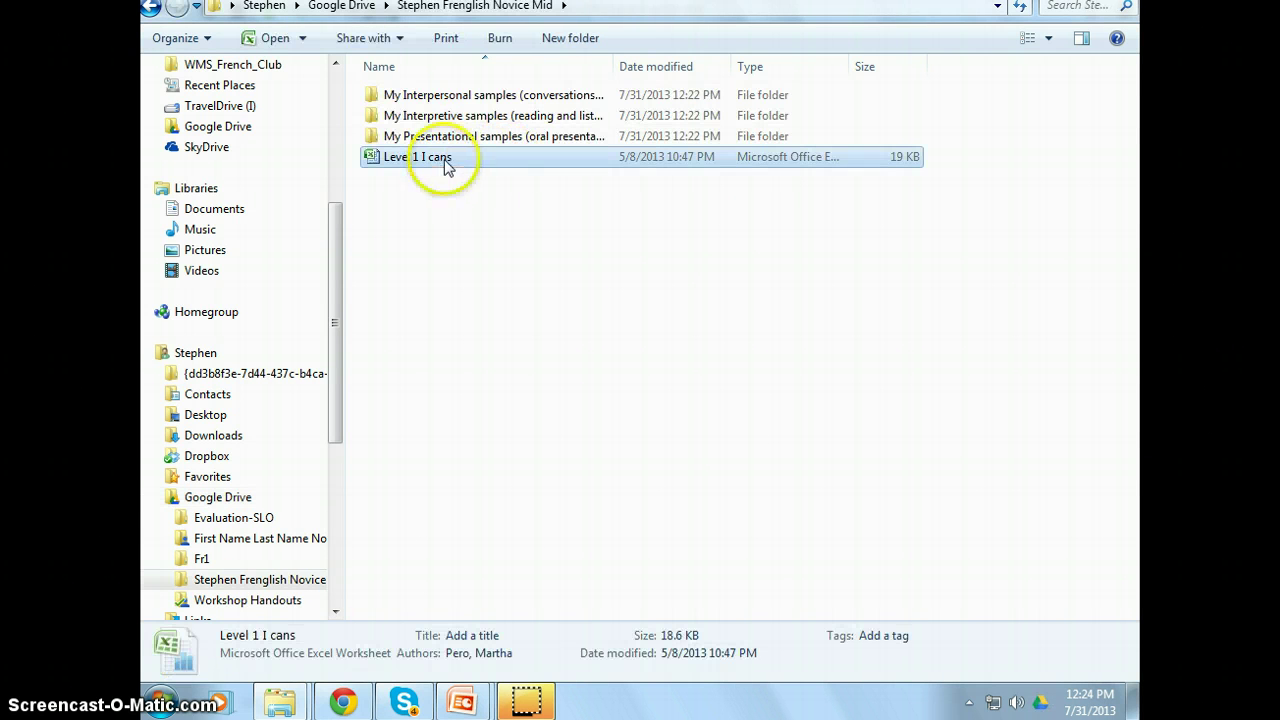
click(496, 98)
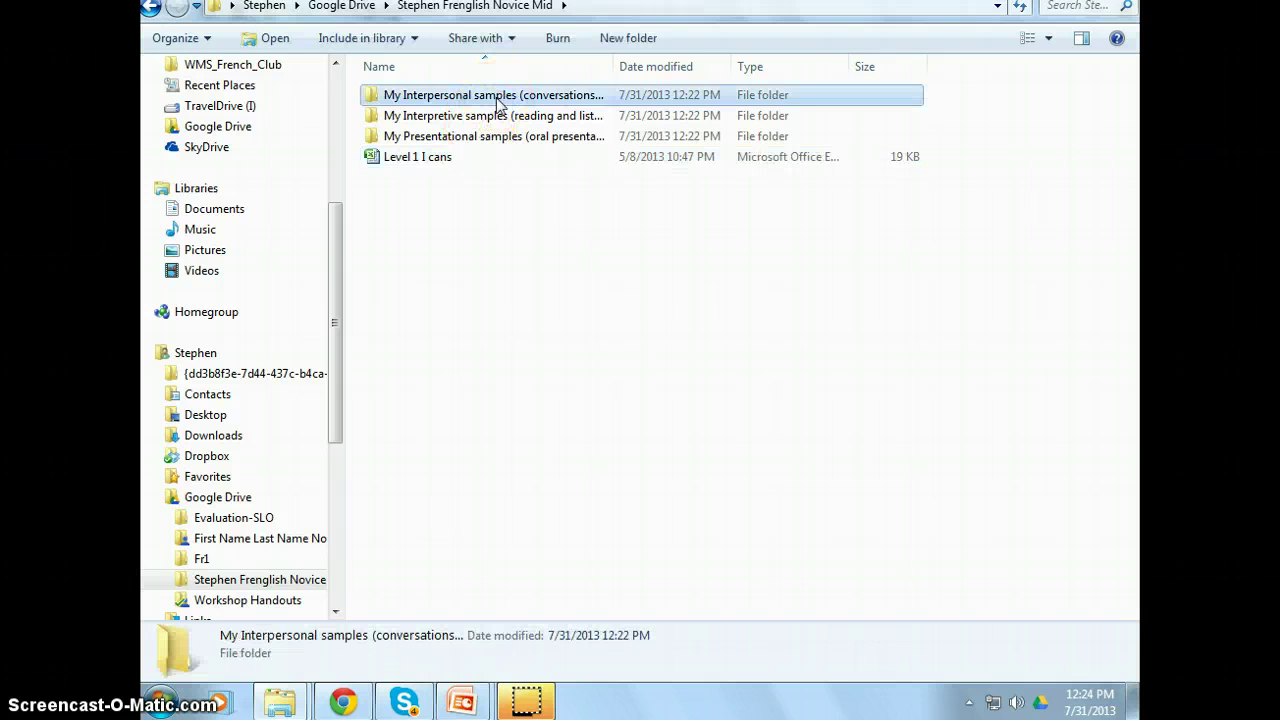
click(497, 117)
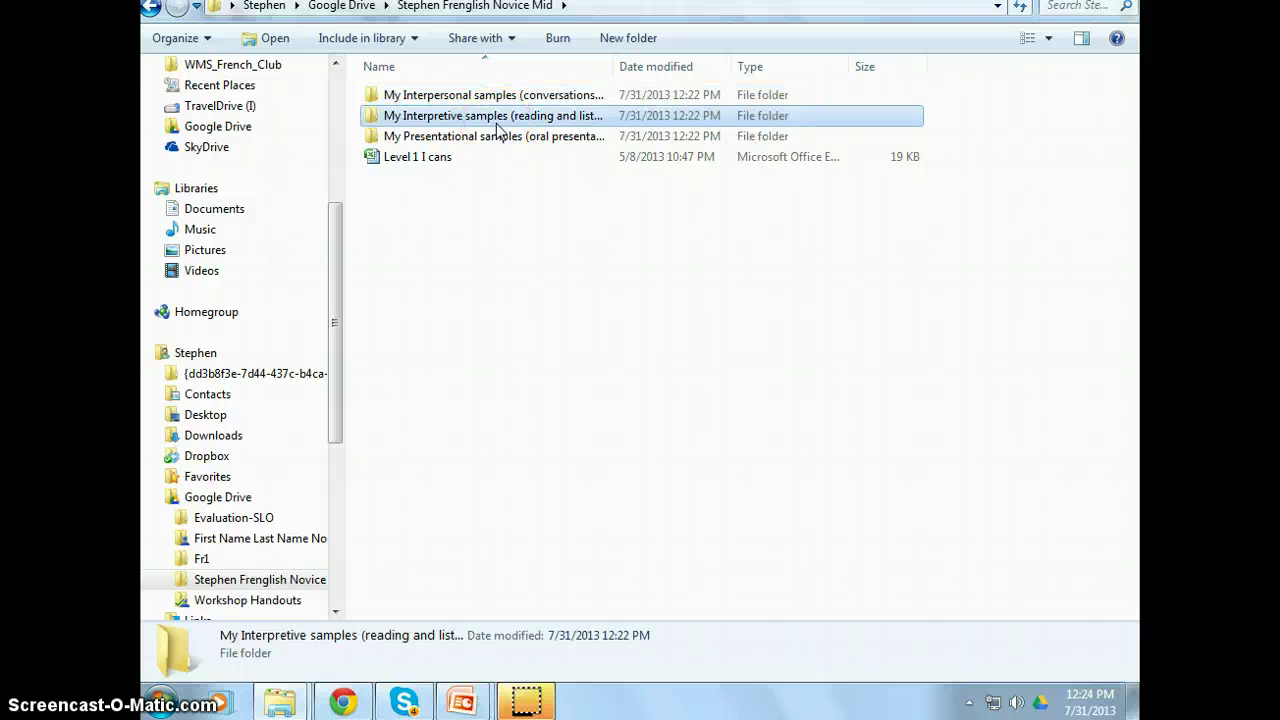
click(502, 138)
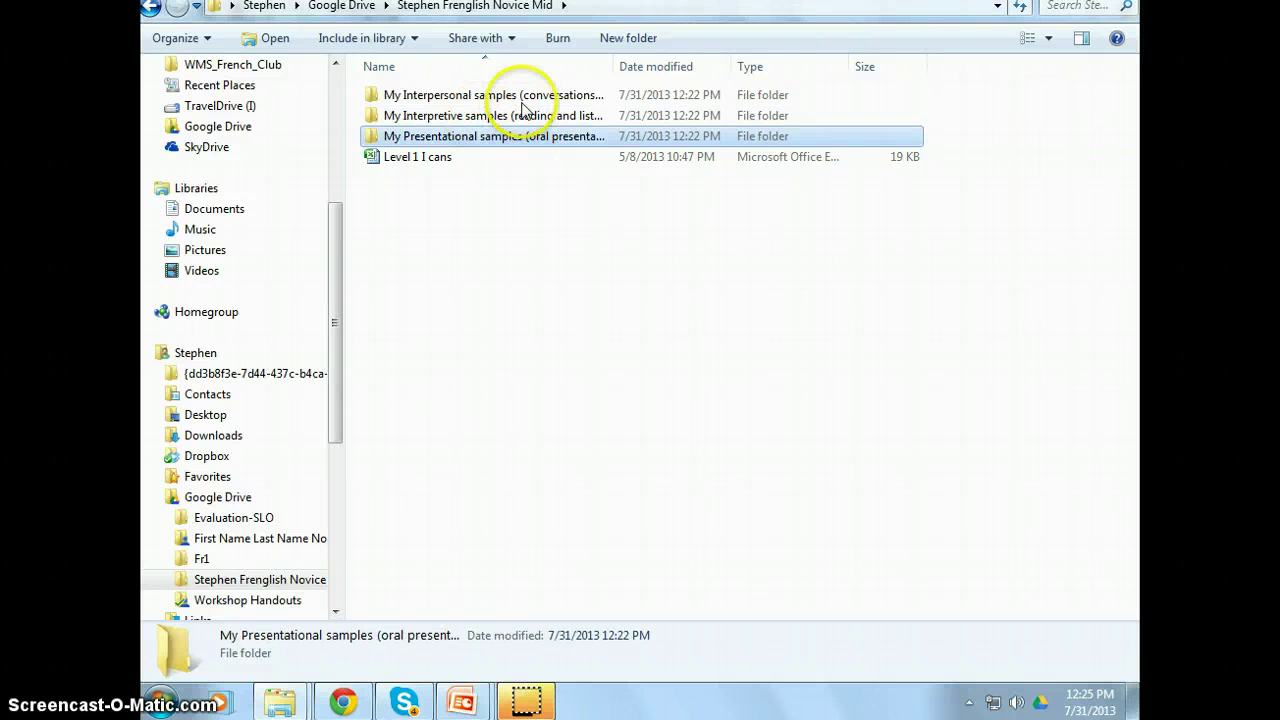
- Reload Drive in Chrome and verify the synced Novice Mid folder under My Drive and Shared with me
click(343, 700)
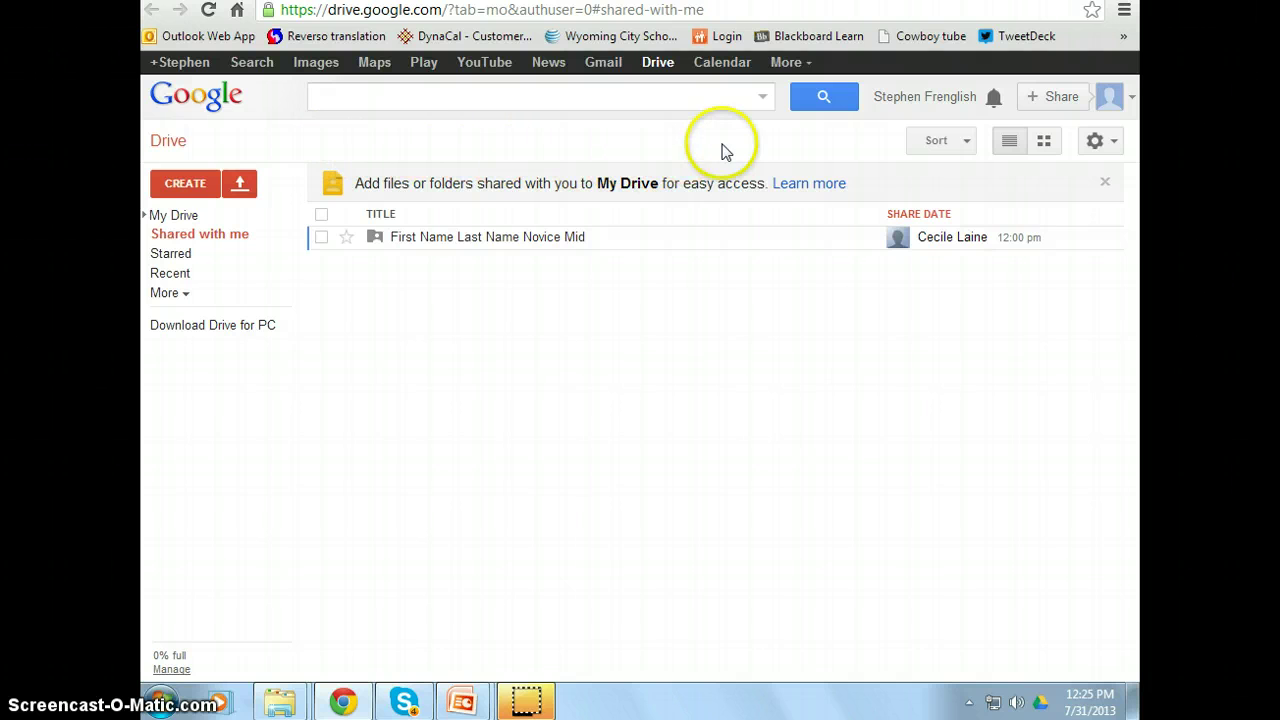
click(655, 63)
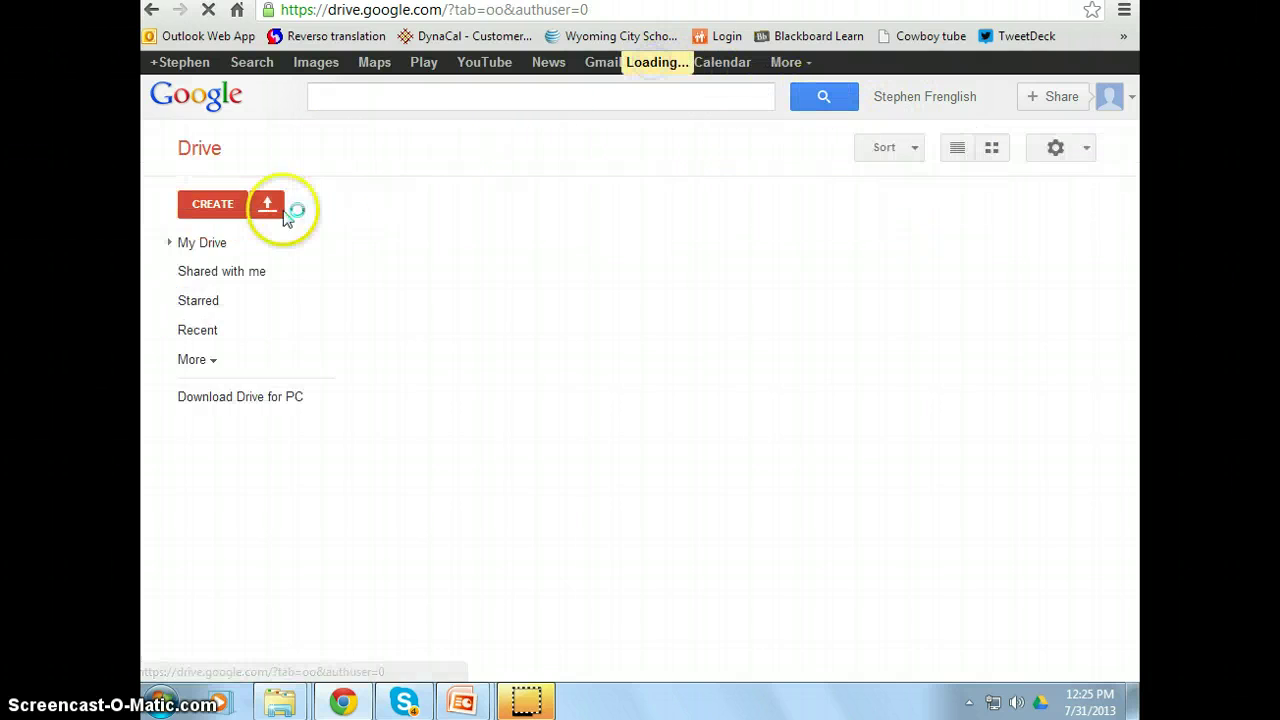
click(176, 215)
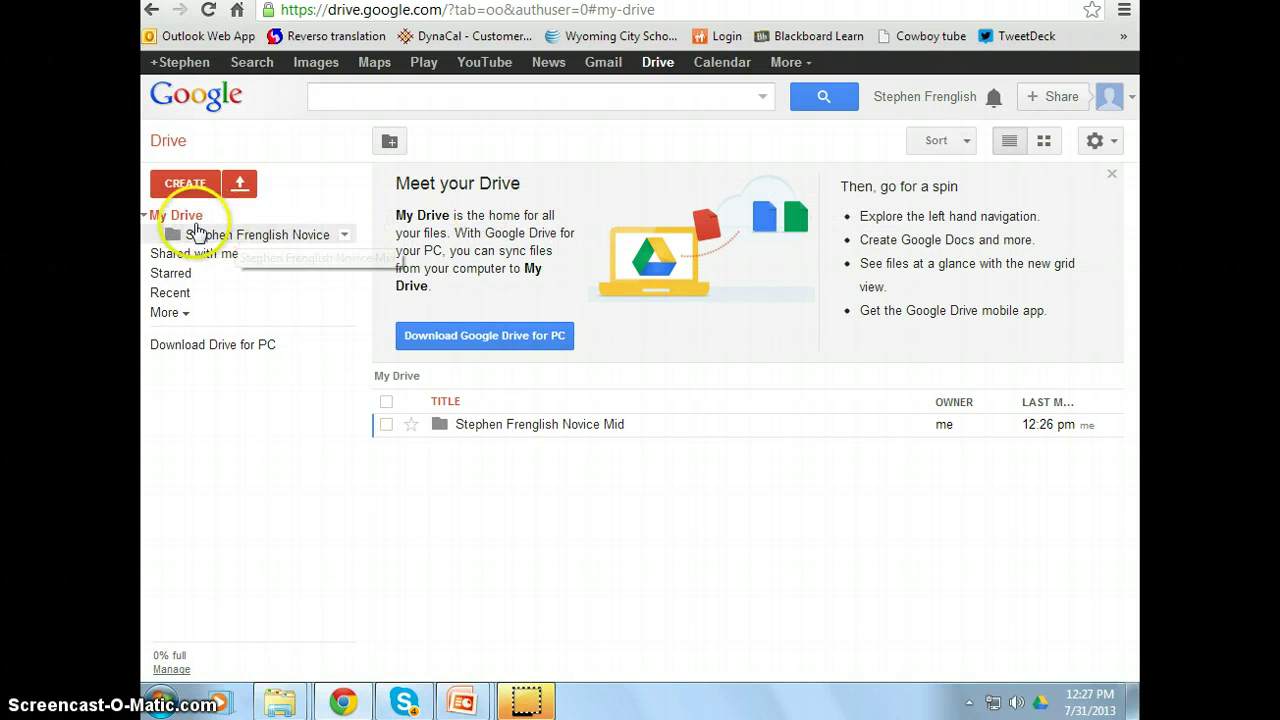
click(182, 217)
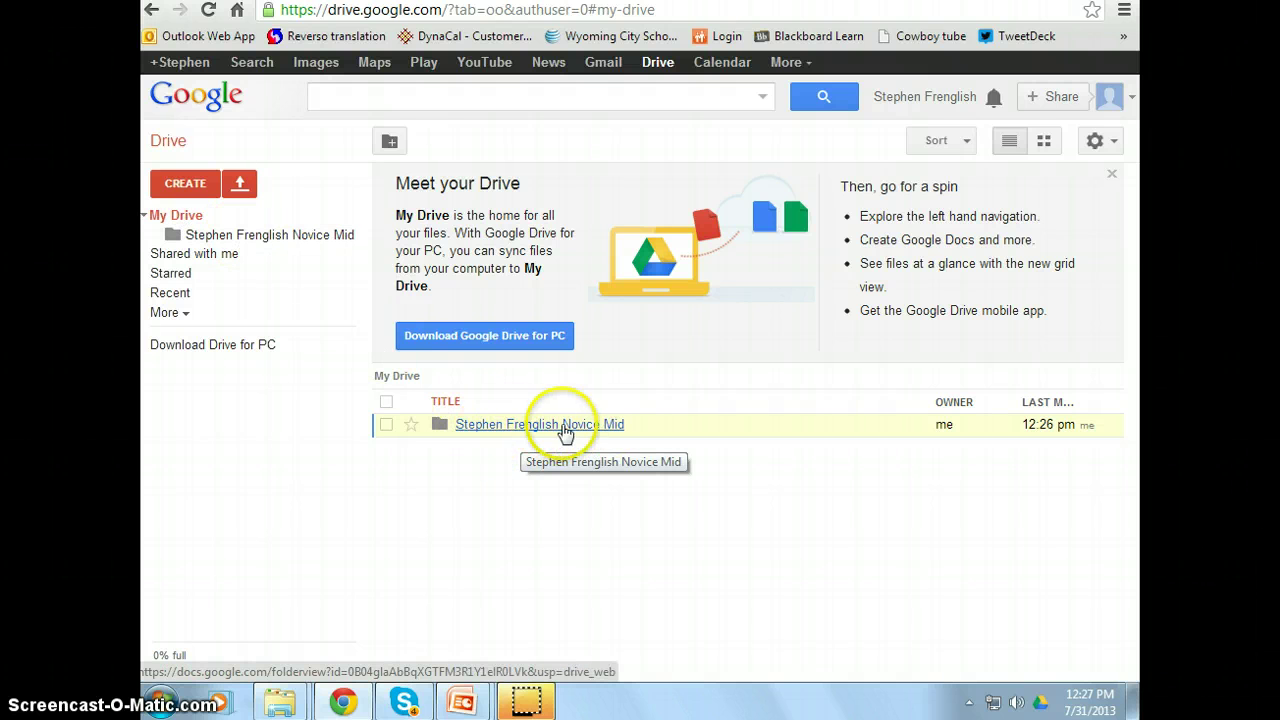
click(226, 259)
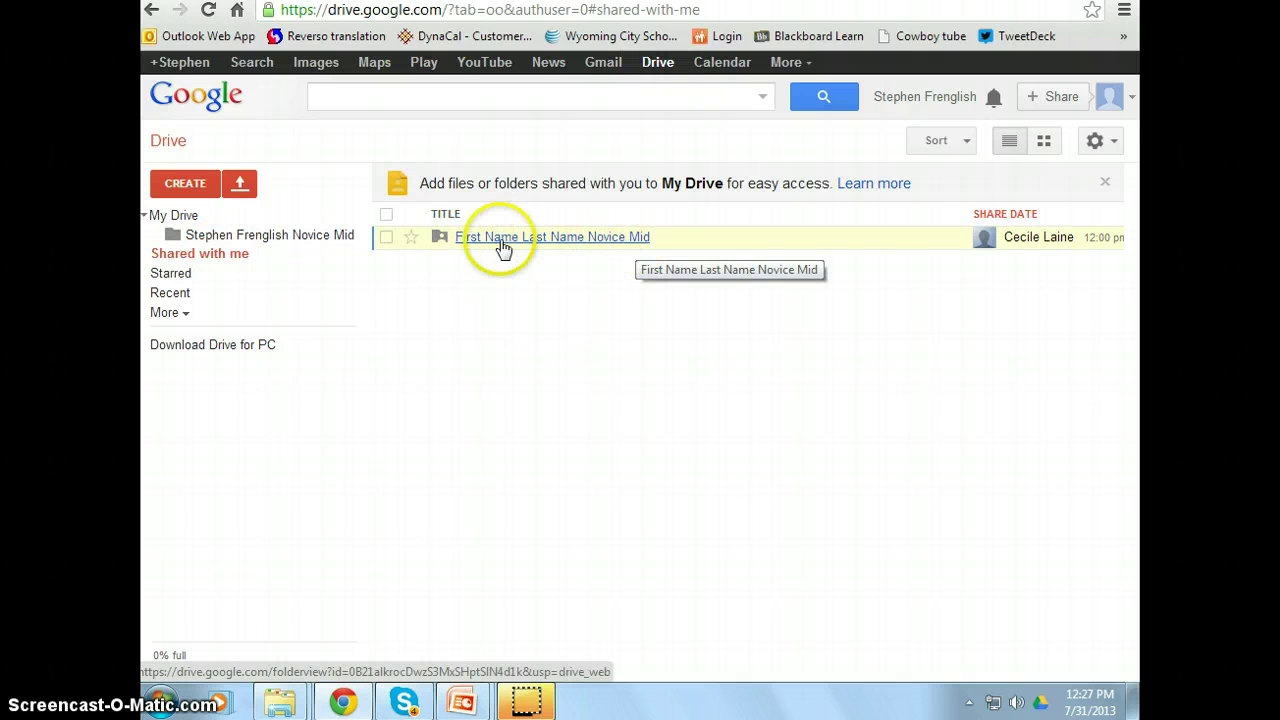
click(226, 240)
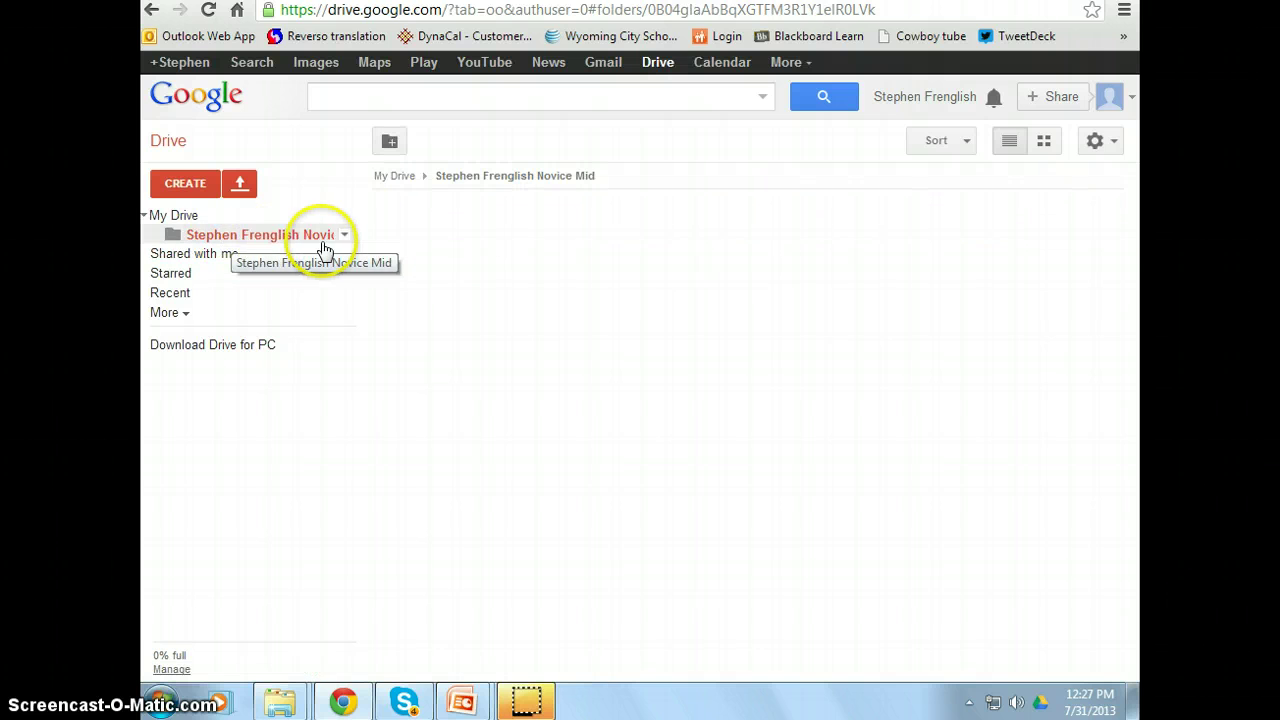
click(190, 220)
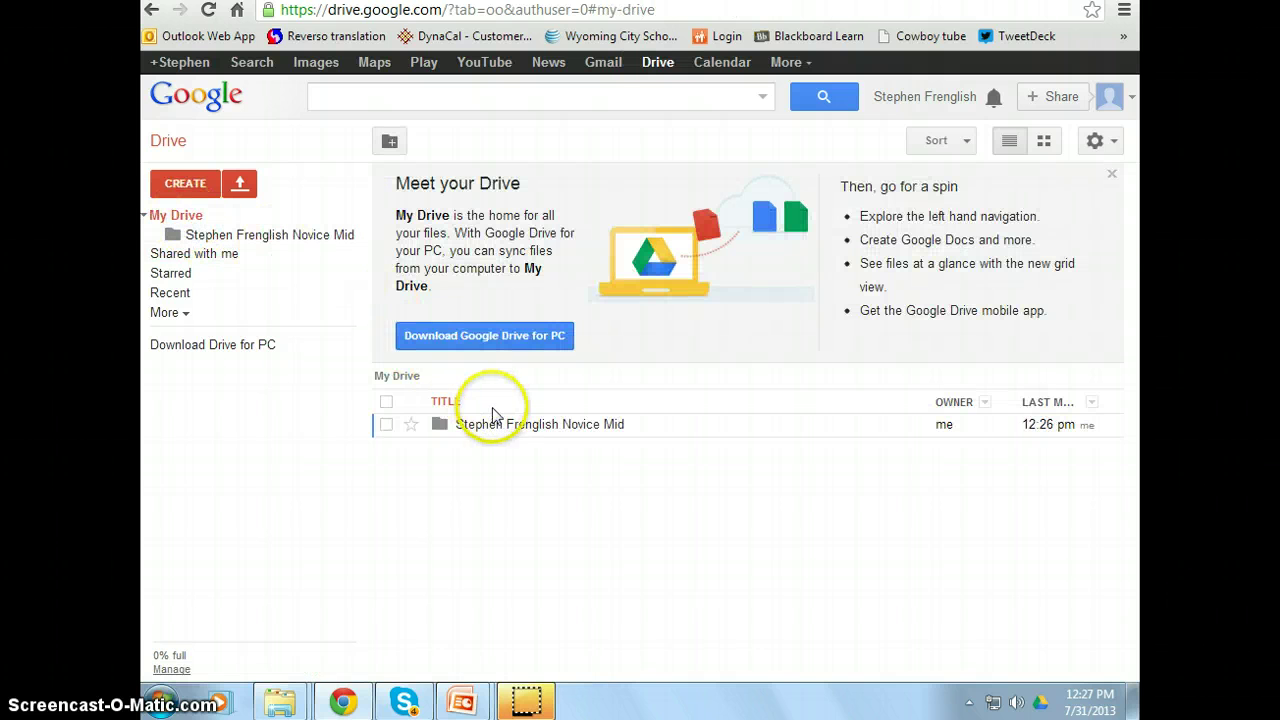
- Share the Novice Mid folder with the teacher's e-mail address as an editor
right_click(591, 428)
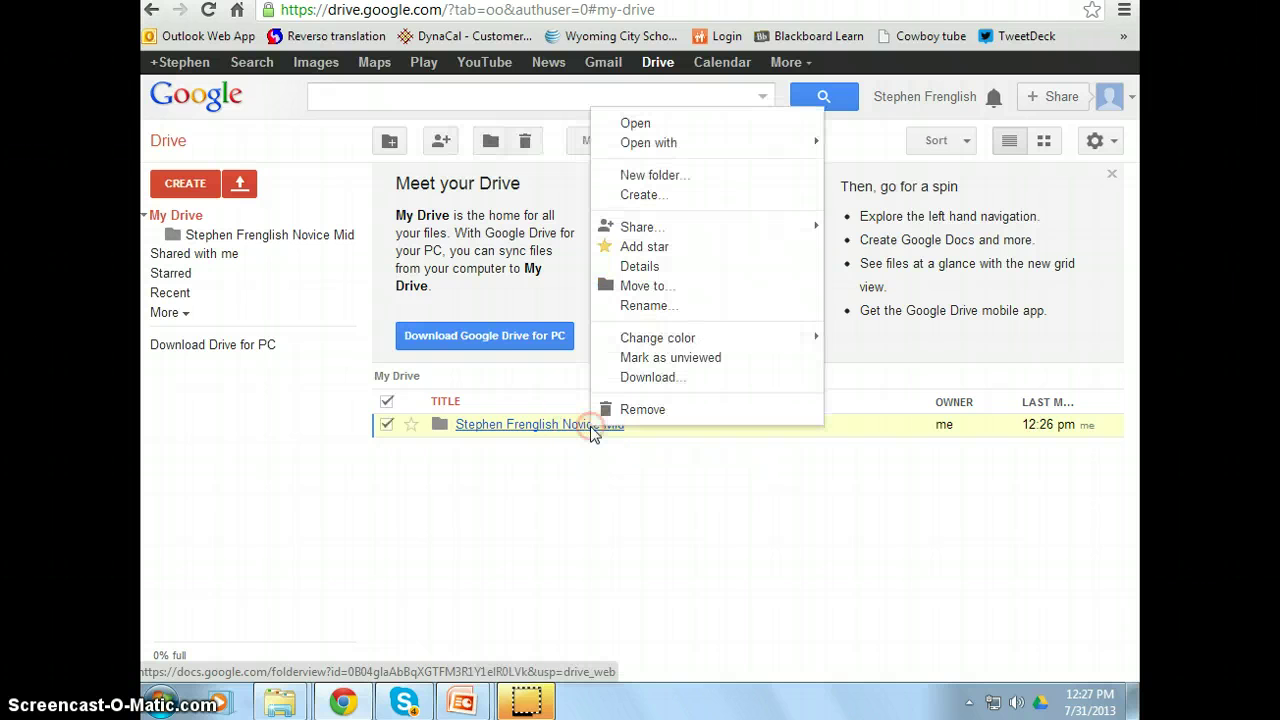
mouse_move(652, 229)
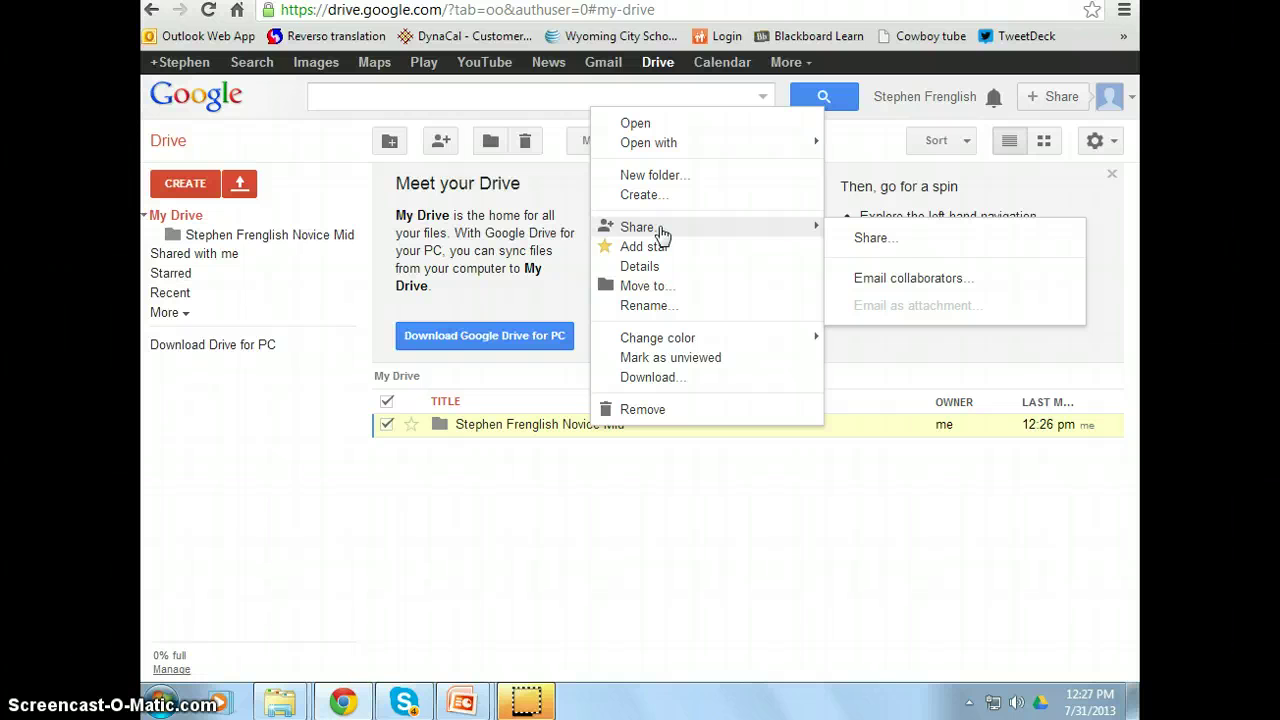
click(893, 237)
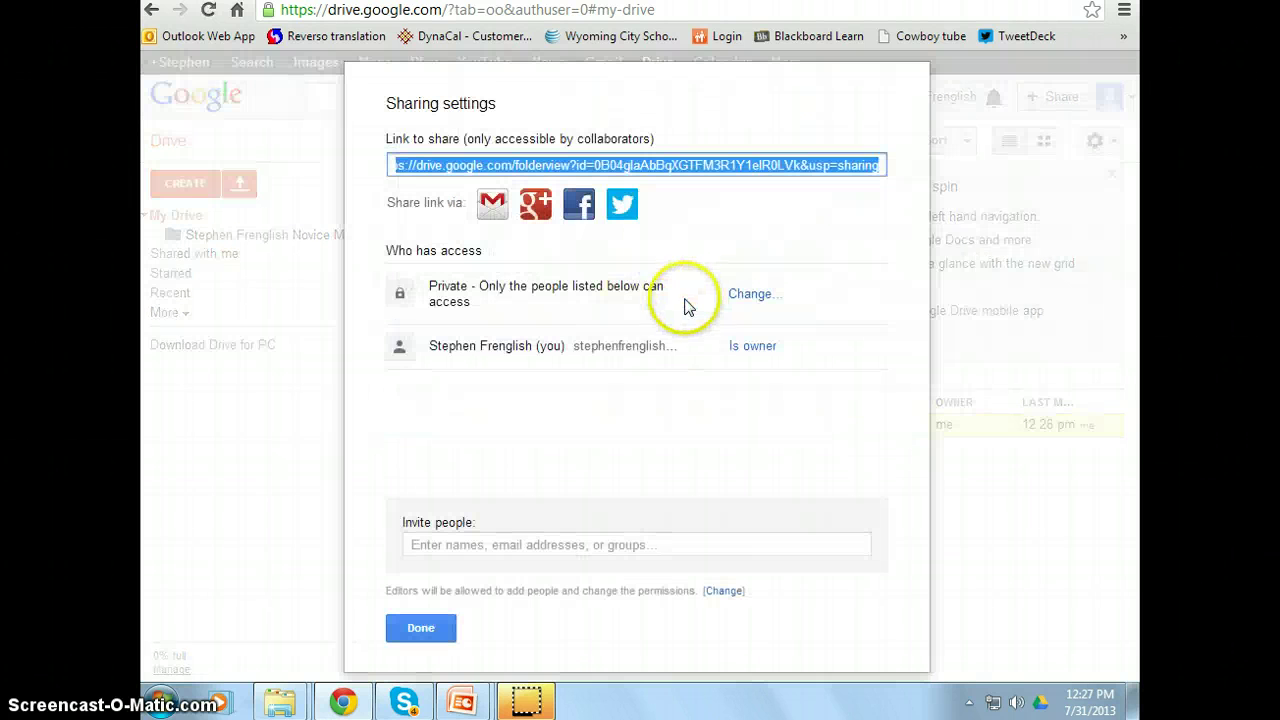
click(447, 546)
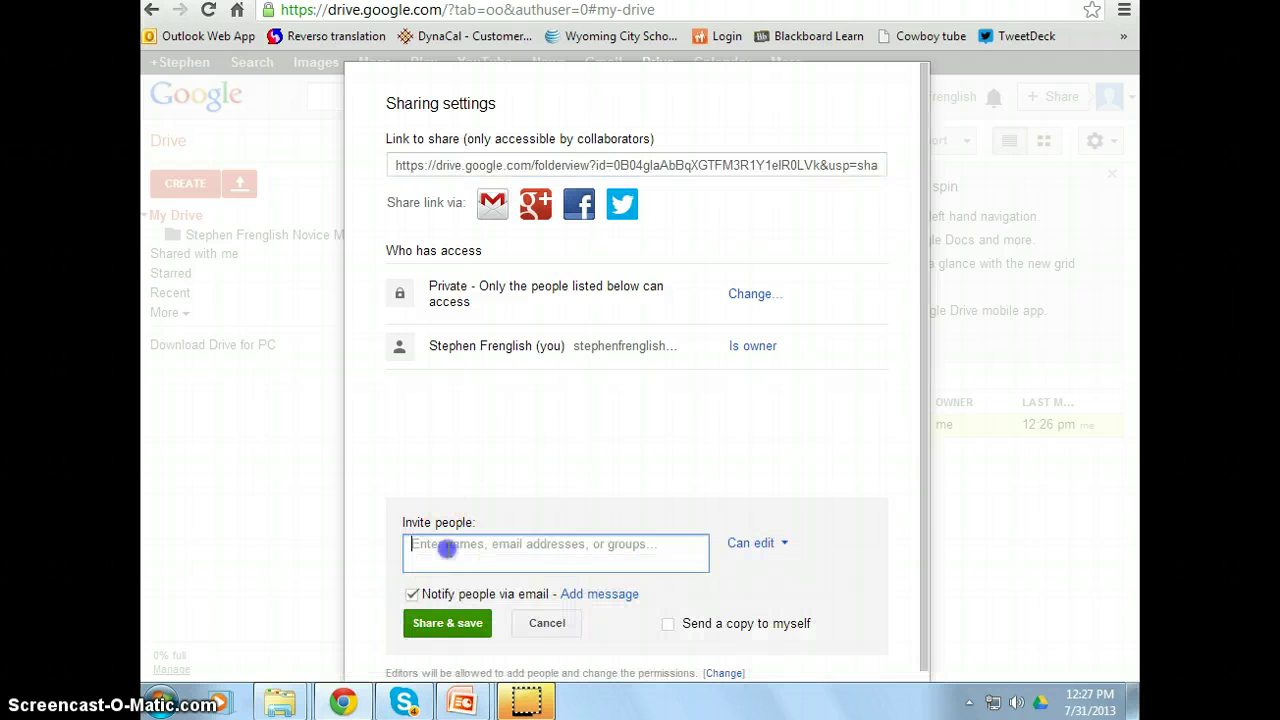
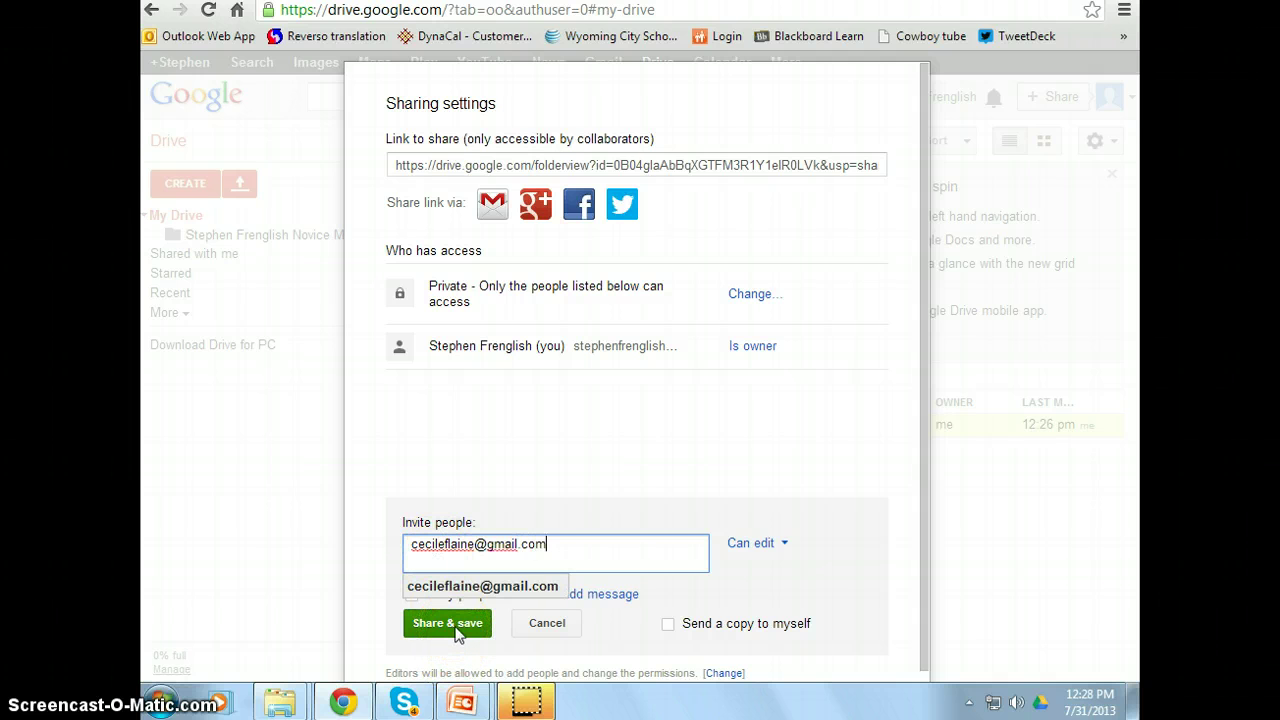
click(447, 623)
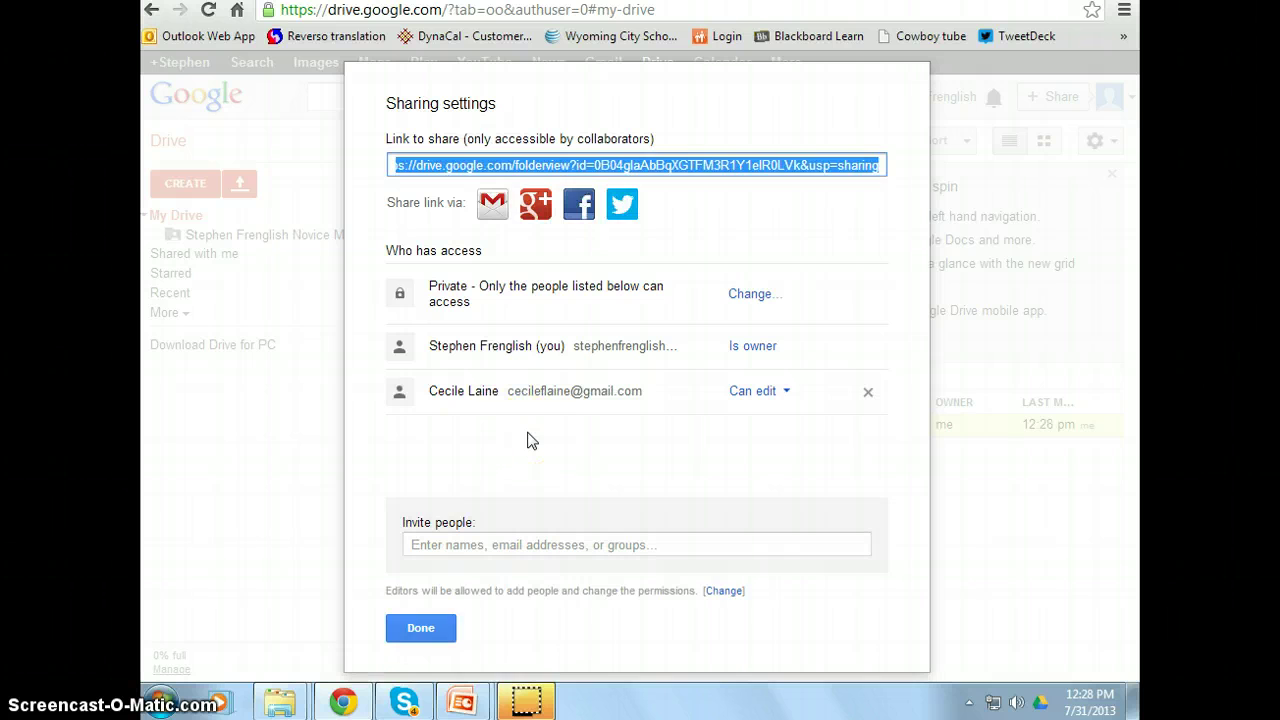
click(415, 627)
click(434, 425)
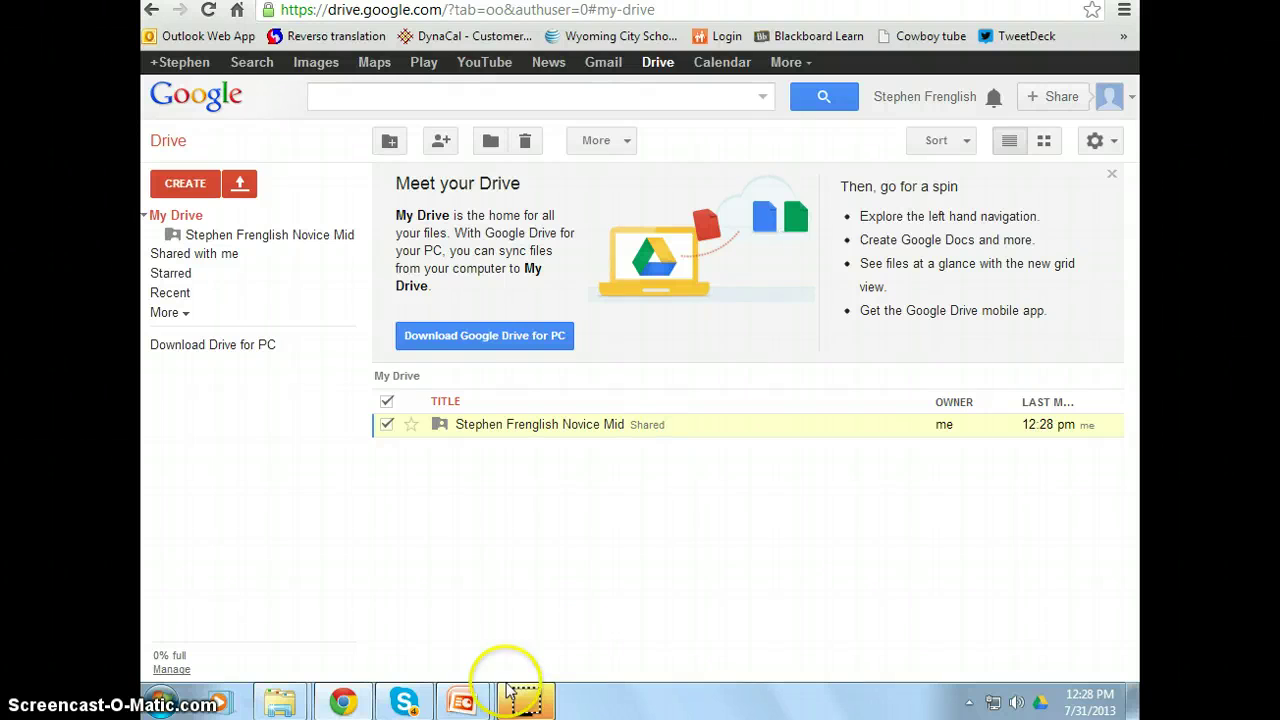
- Return to the PowerPoint slide show on the Step 6 slide about copying the template
mouse_move(462, 698)
click(524, 608)
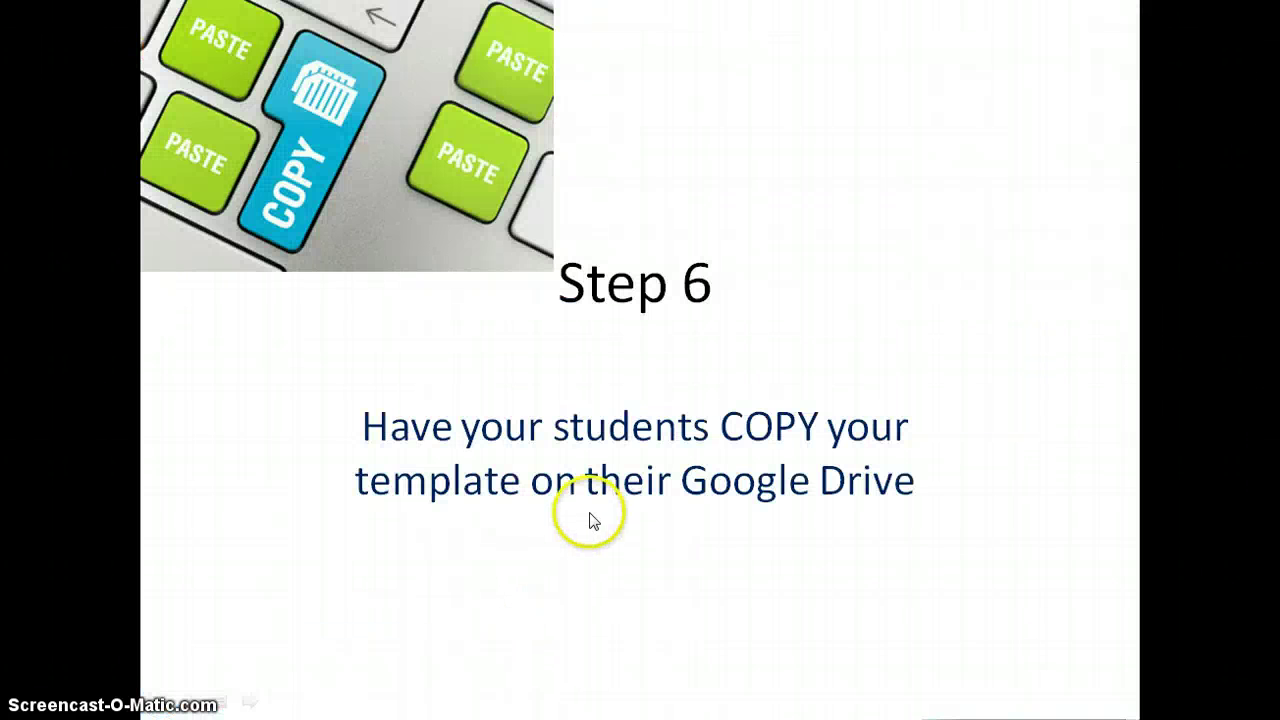